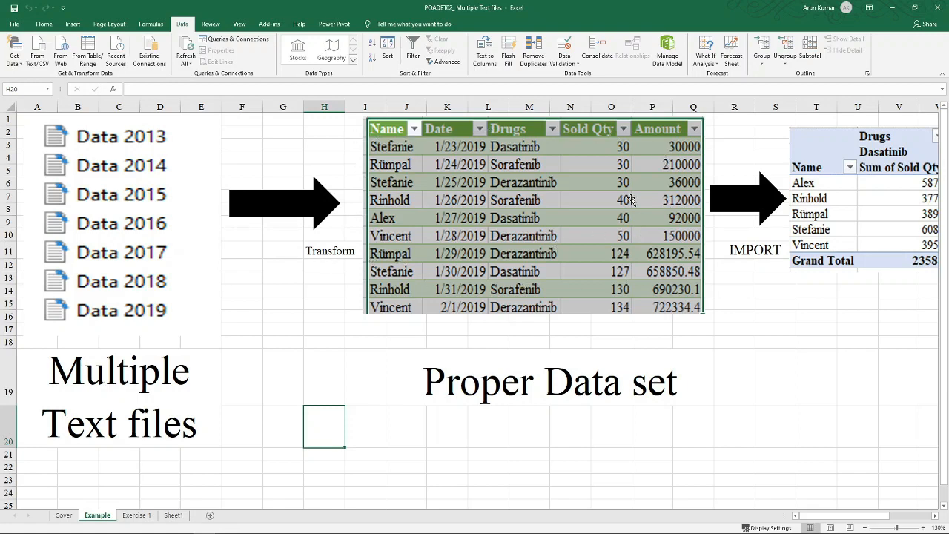
# Review the example report on the Example sheet and the task outline on the exercise sheet
pyautogui.moveTo(851, 515); pyautogui.dragTo(894, 512)
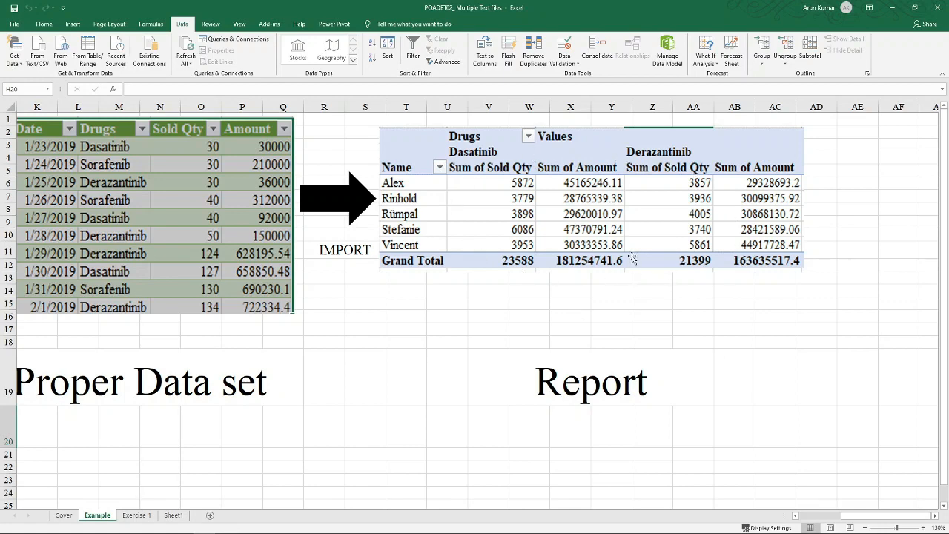
pyautogui.click(137, 514)
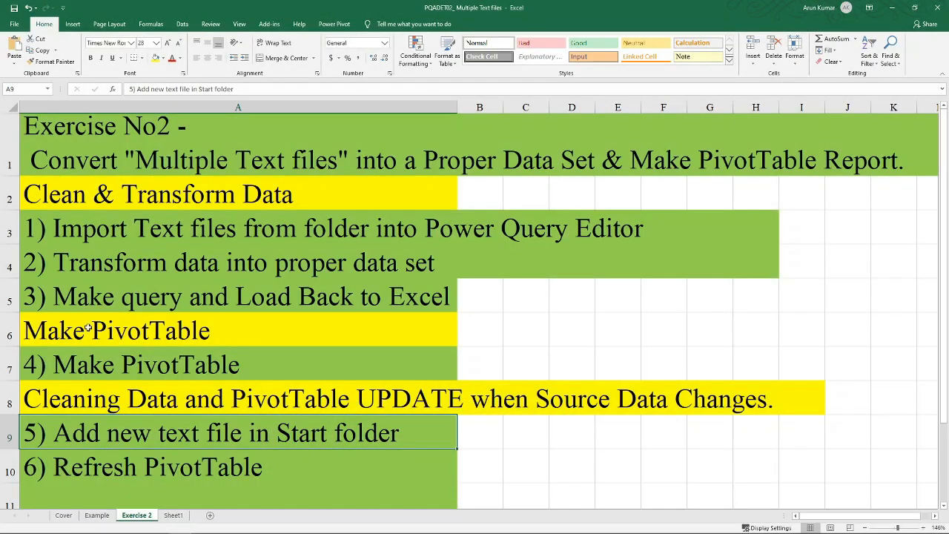
# On Sheet1, start a data import from a folder and browse to the aaa folder on the desktop
pyautogui.click(186, 519)
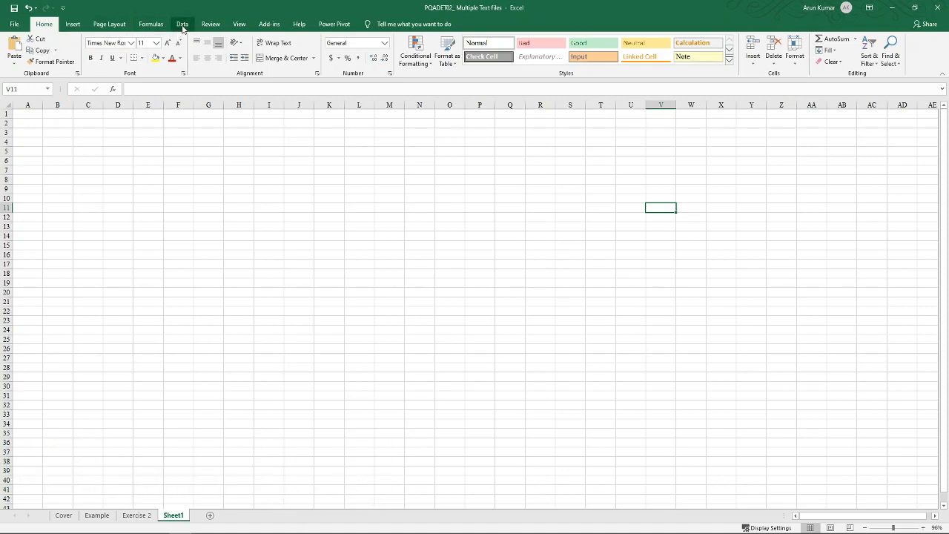
pyautogui.click(182, 26)
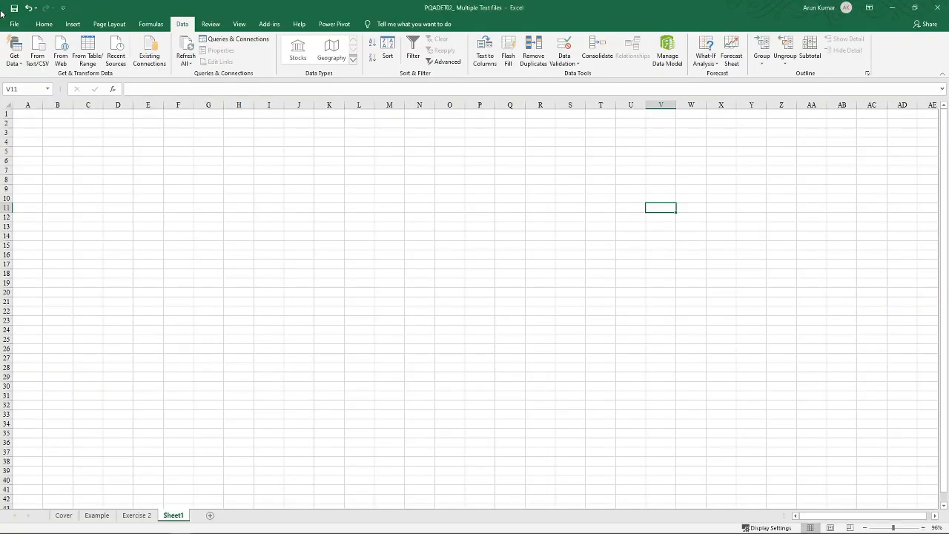
pyautogui.click(14, 59)
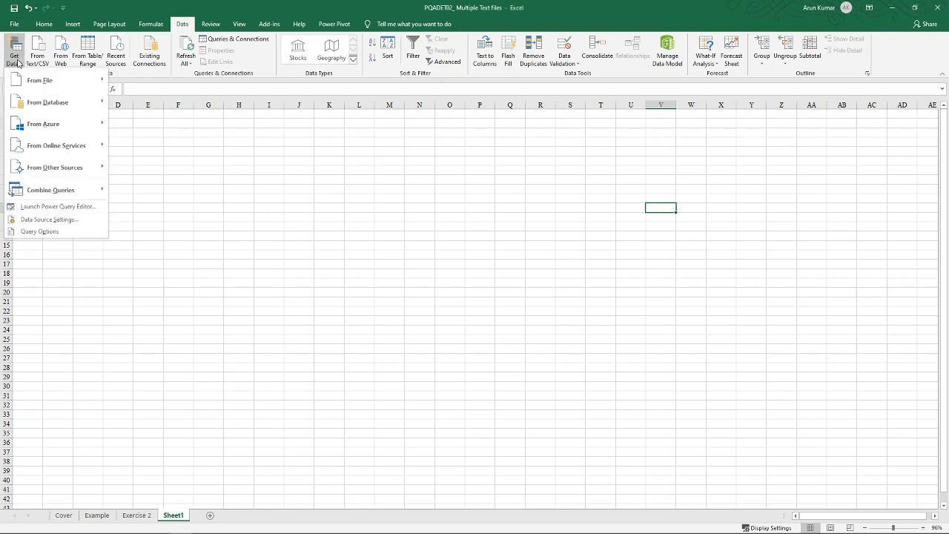
pyautogui.moveTo(27, 84)
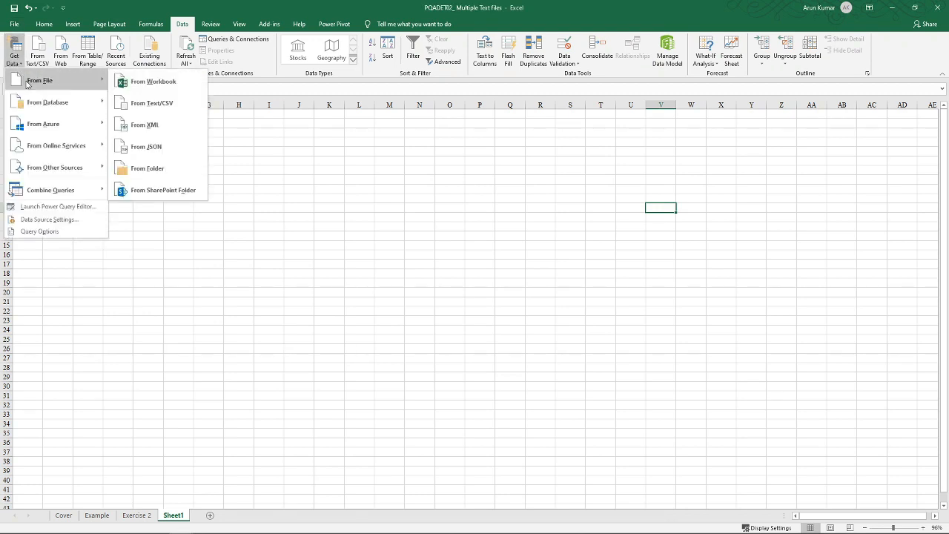
pyautogui.click(145, 169)
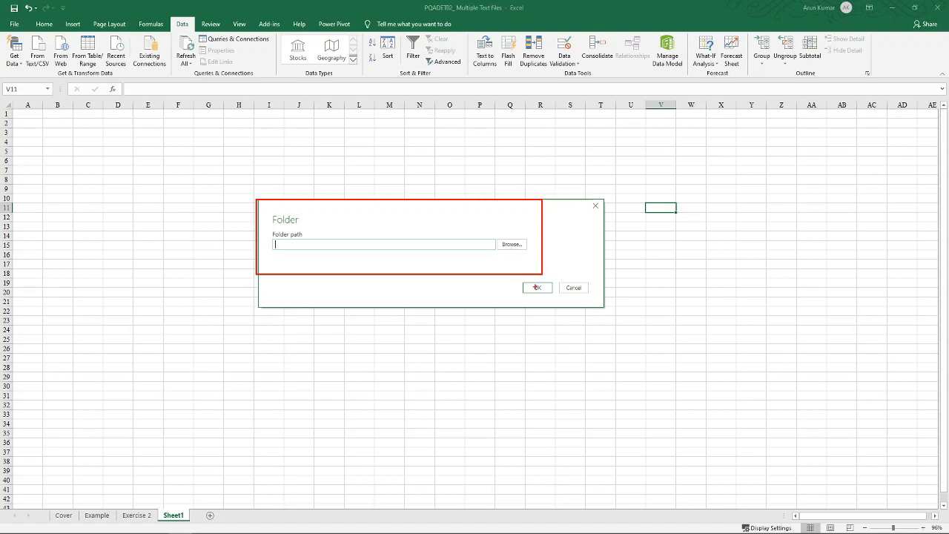
pyautogui.click(511, 244)
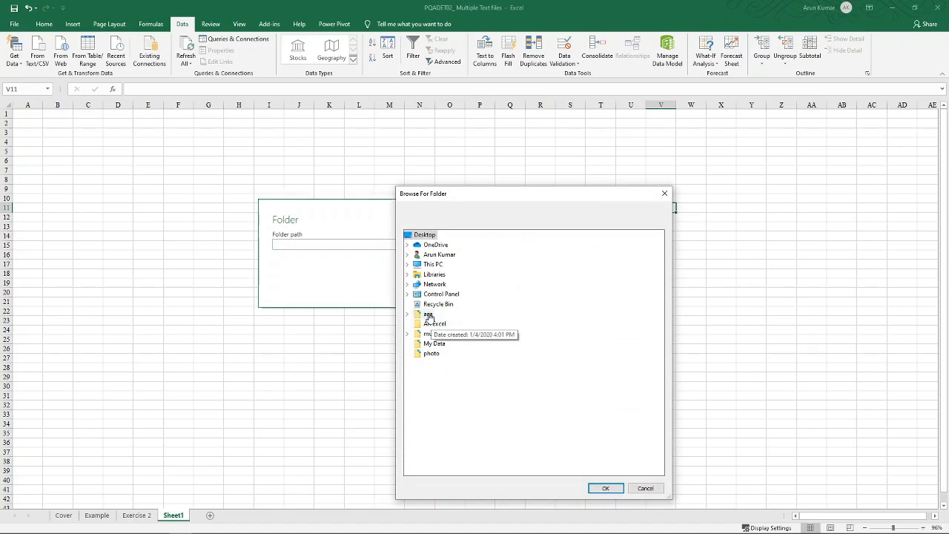
pyautogui.click(408, 314)
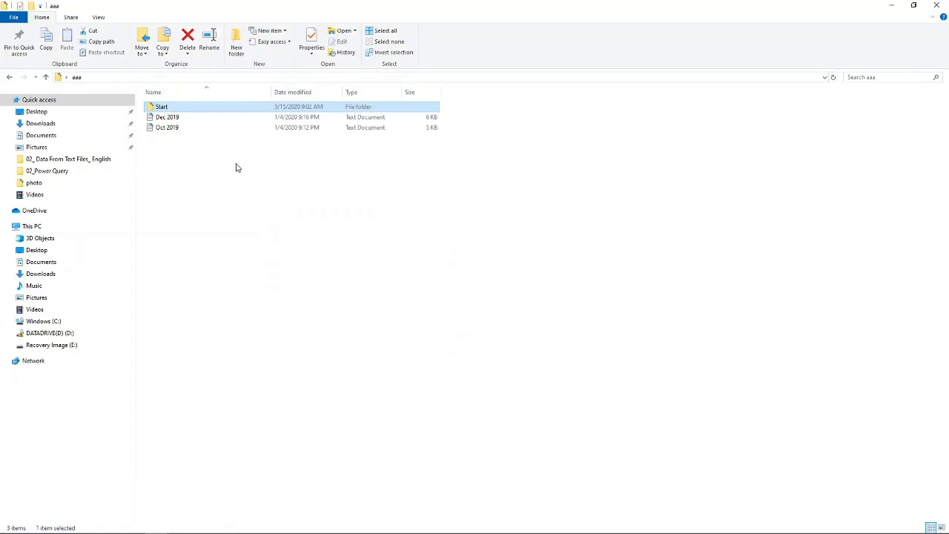
# Check in File Explorer which text files are in the Start folder and in its parent folder aaa
pyautogui.doubleClick(167, 109)
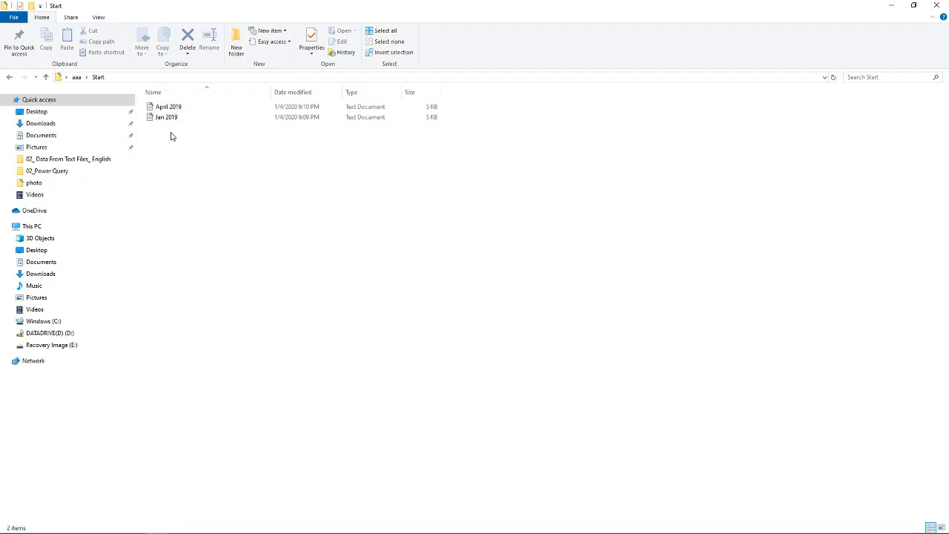
pyautogui.click(76, 77)
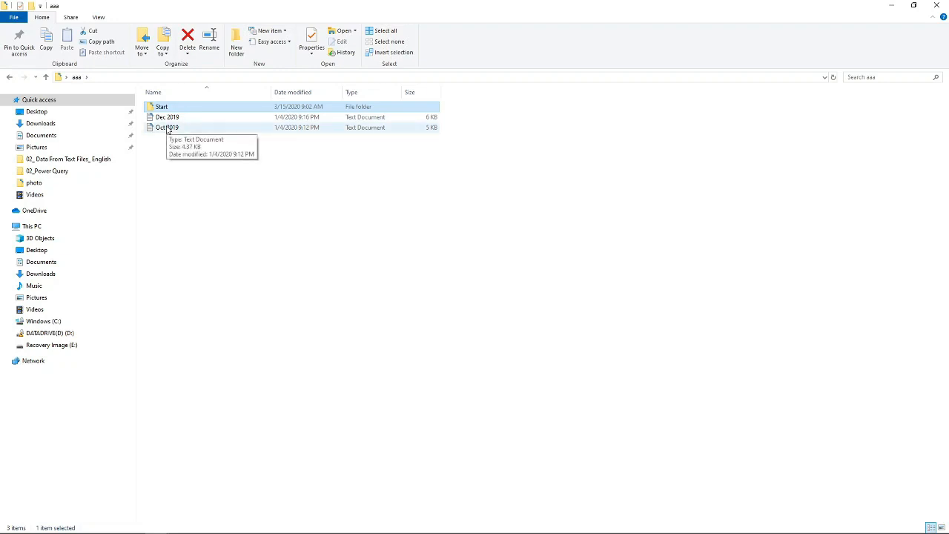
pyautogui.click(894, 11)
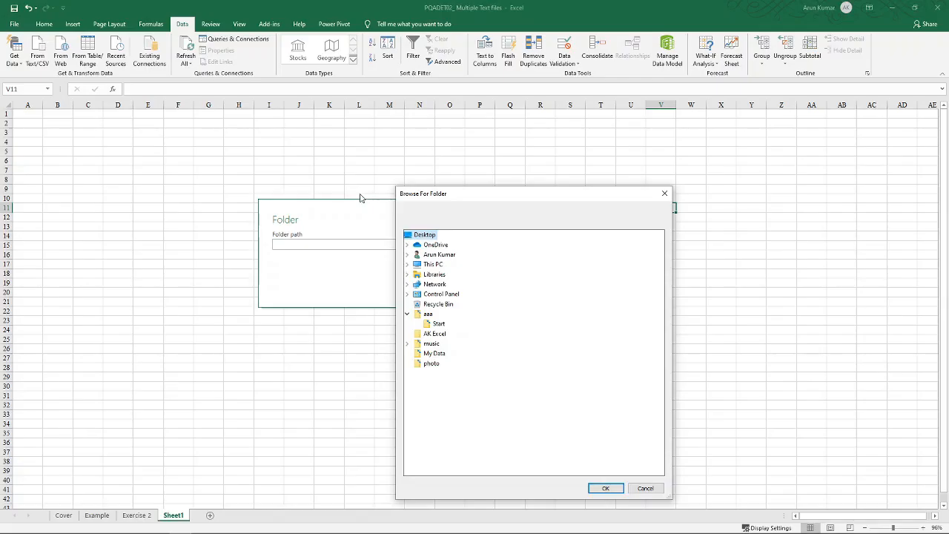
# Set the Start subfolder of aaa as the folder to import from
pyautogui.click(438, 324)
pyautogui.click(605, 488)
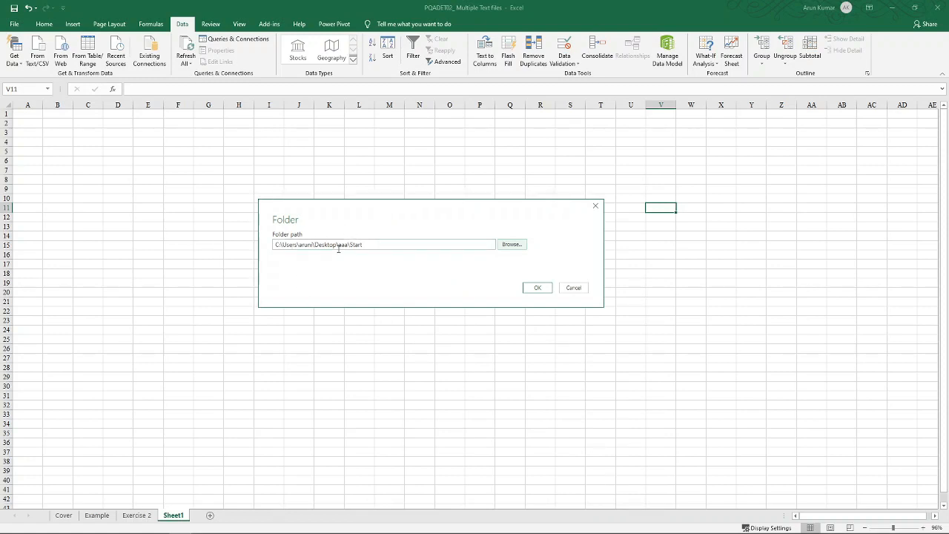
pyautogui.click(539, 293)
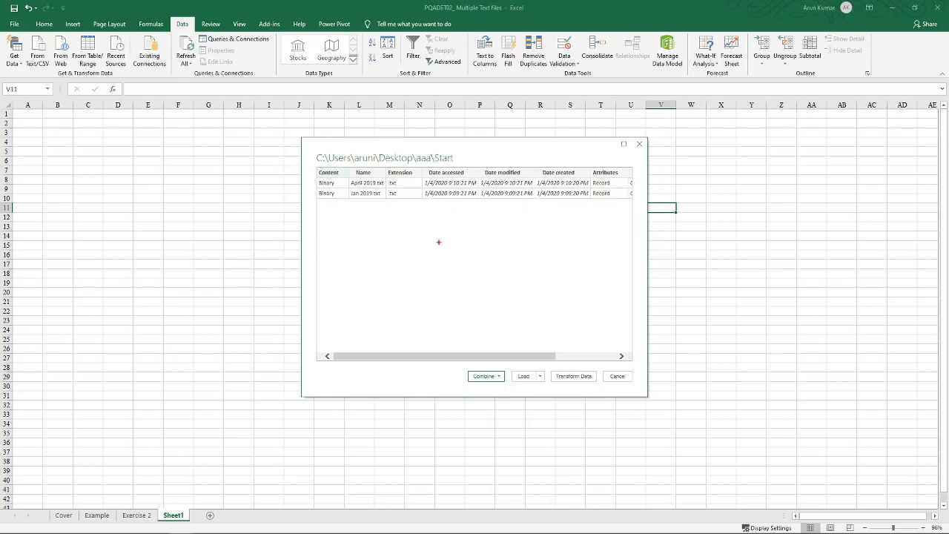
pyautogui.moveTo(461, 356)
pyautogui.mouseDown()
pyautogui.moveTo(504, 387)
pyautogui.moveTo(601, 386)
pyautogui.mouseUp()
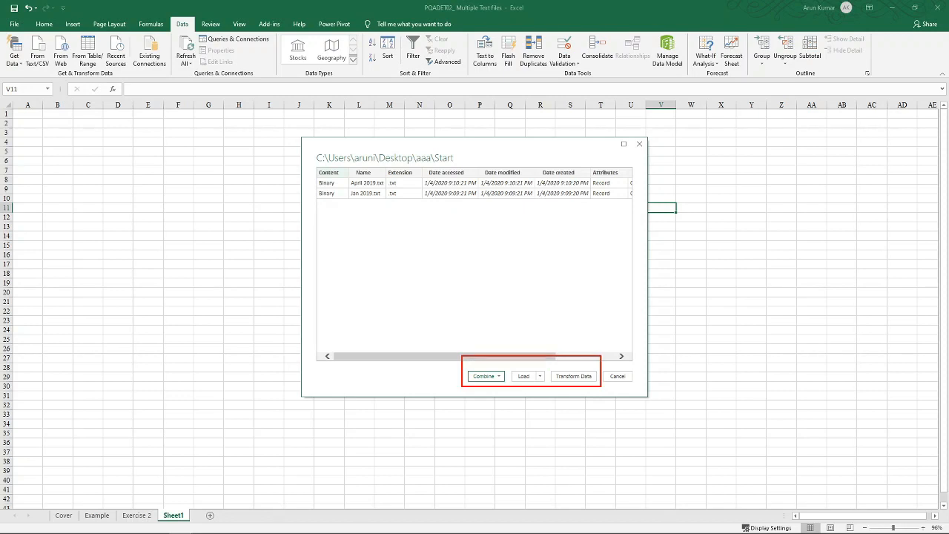
pyautogui.press('e')
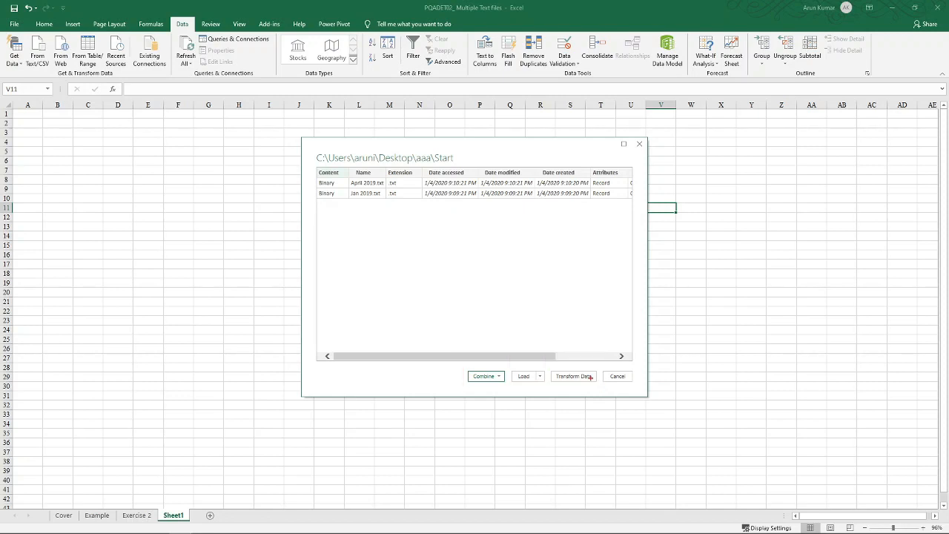
pyautogui.moveTo(549, 363)
pyautogui.mouseDown()
pyautogui.moveTo(555, 385)
pyautogui.moveTo(627, 393)
pyautogui.moveTo(599, 388)
pyautogui.mouseUp()
pyautogui.press('Escape')
# Open the folder's file list for transformation in Power Query Editor and rename the query to All Data
pyautogui.click(571, 378)
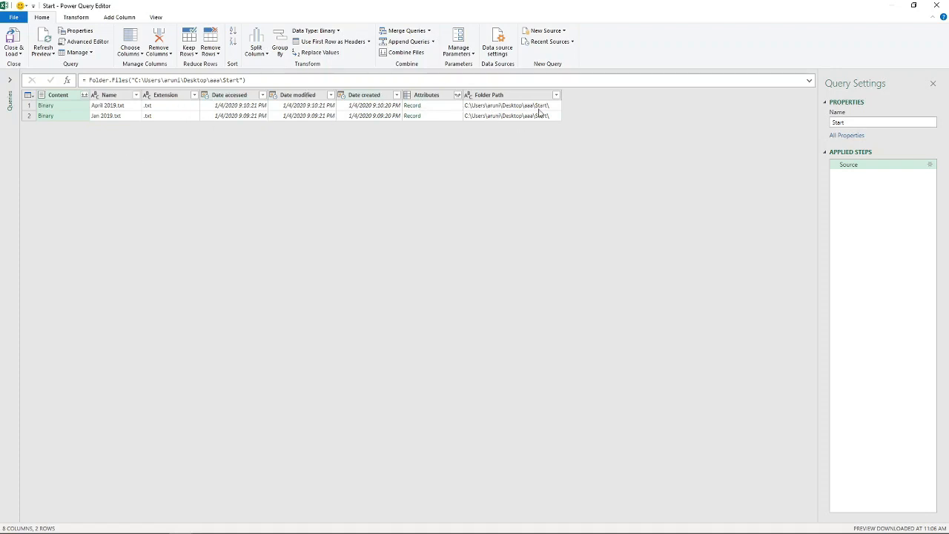
pyautogui.click(10, 82)
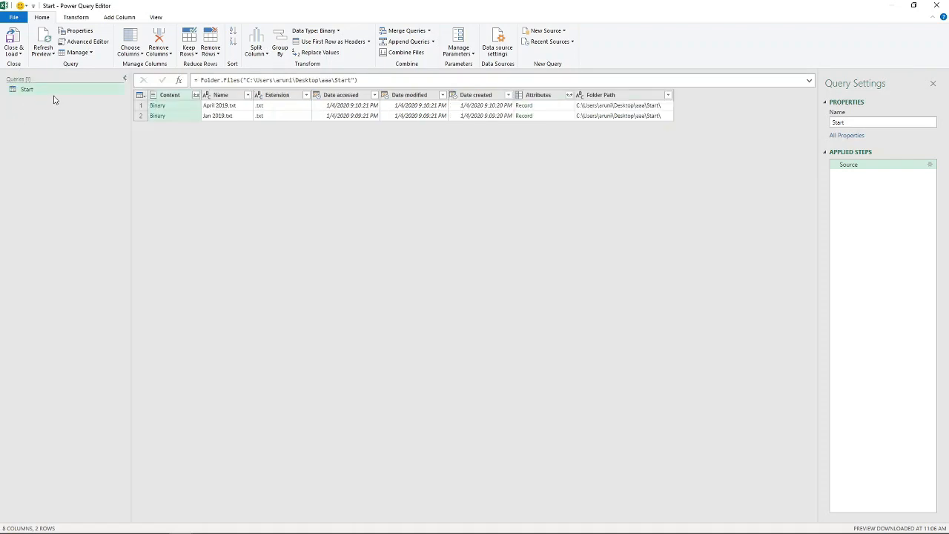
pyautogui.doubleClick(852, 122)
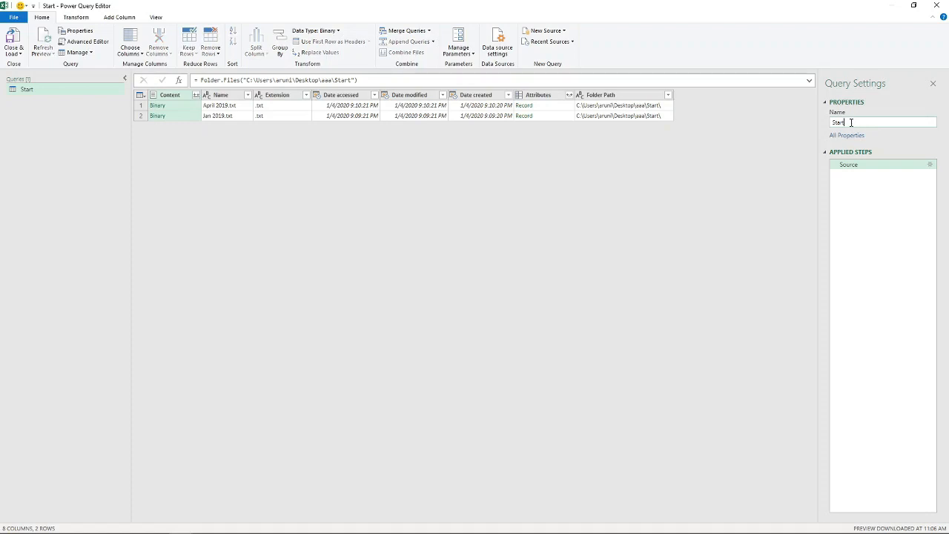
pyautogui.press('BackSpace')
pyautogui.press('BackSpace')
pyautogui.press('BackSpace')
pyautogui.press('BackSpace')
pyautogui.press('BackSpace')
pyautogui.write('All Data')
pyautogui.press('Return')
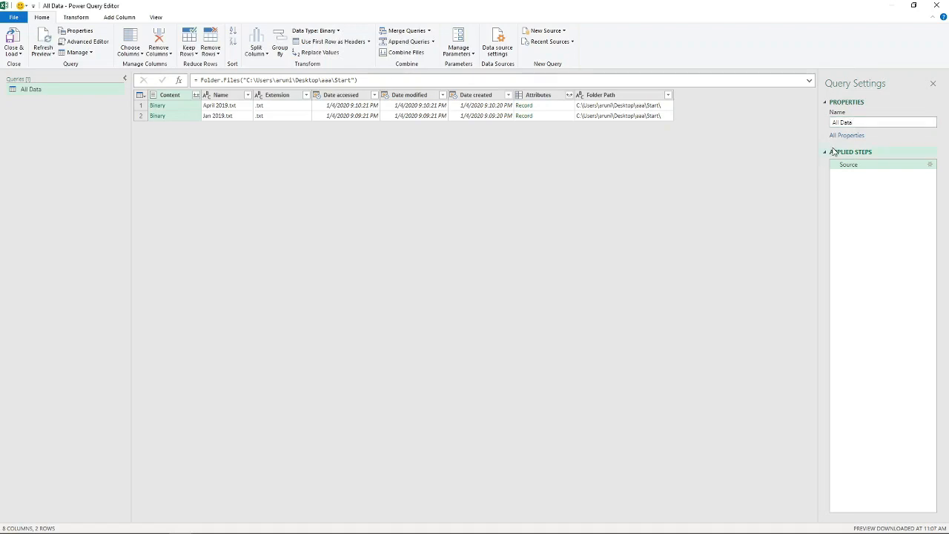
pyautogui.moveTo(816, 137)
pyautogui.mouseDown()
pyautogui.moveTo(941, 195)
pyautogui.moveTo(939, 214)
pyautogui.mouseUp()
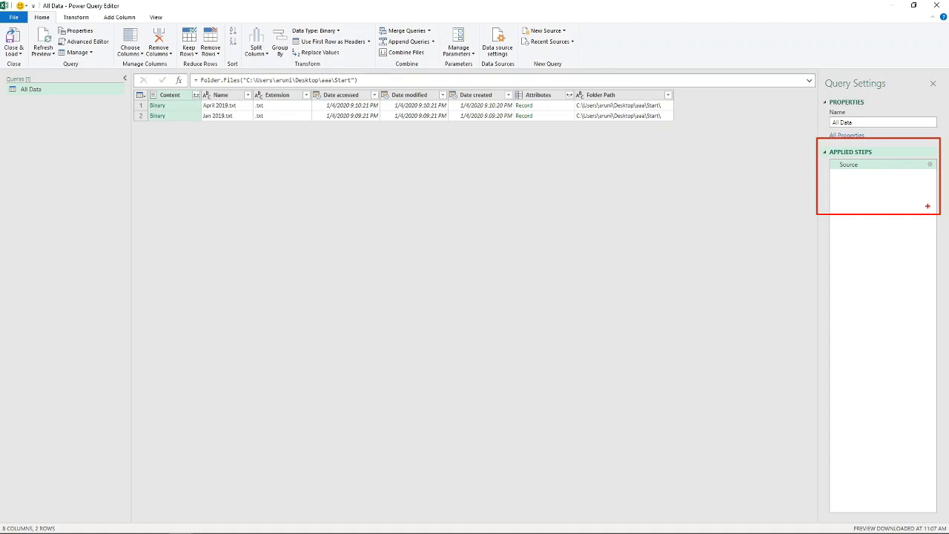
pyautogui.press('e')
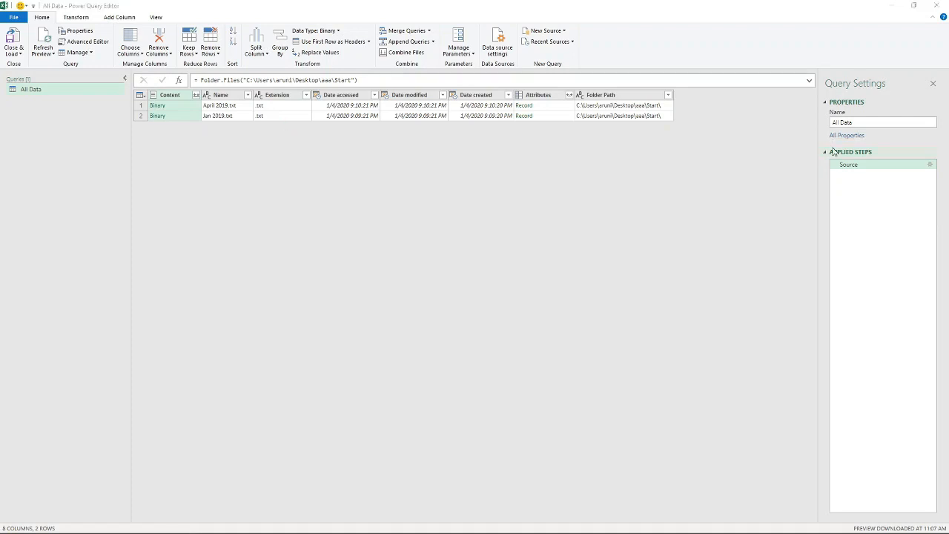
# Transform the text in the Extension column to lowercase
pyautogui.click(280, 95)
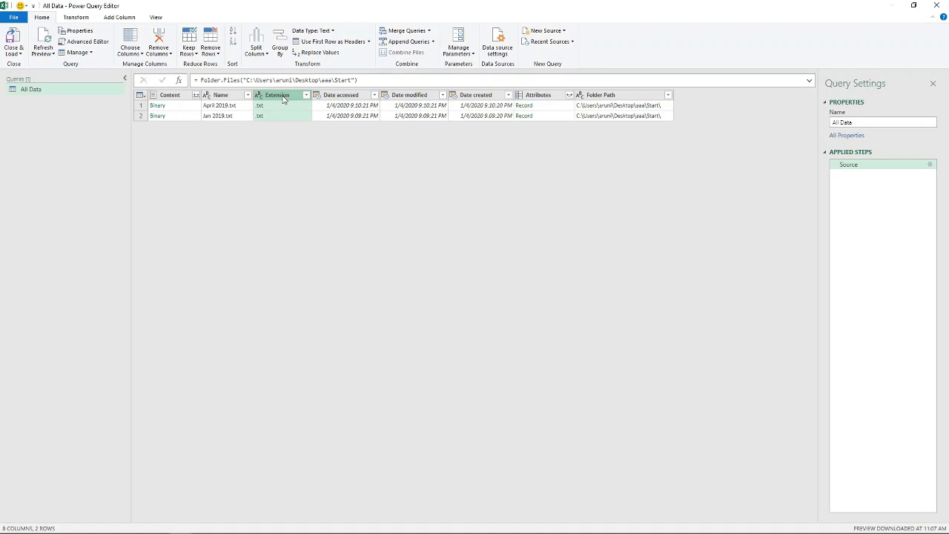
pyautogui.rightClick(266, 98)
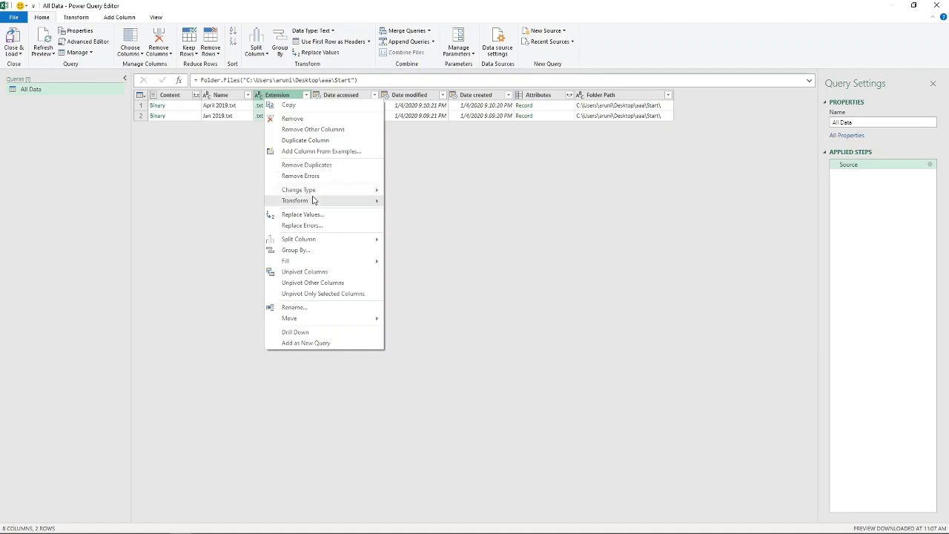
pyautogui.moveTo(314, 200)
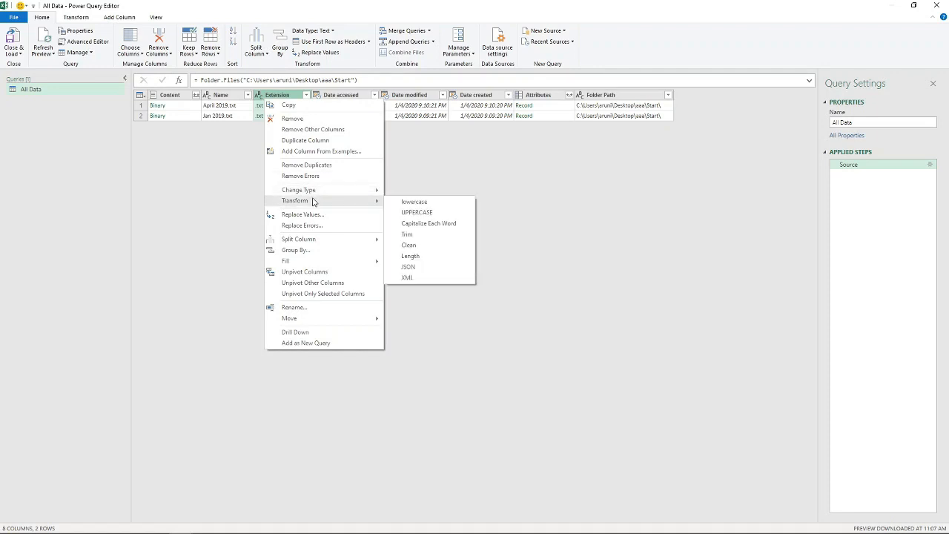
pyautogui.click(416, 205)
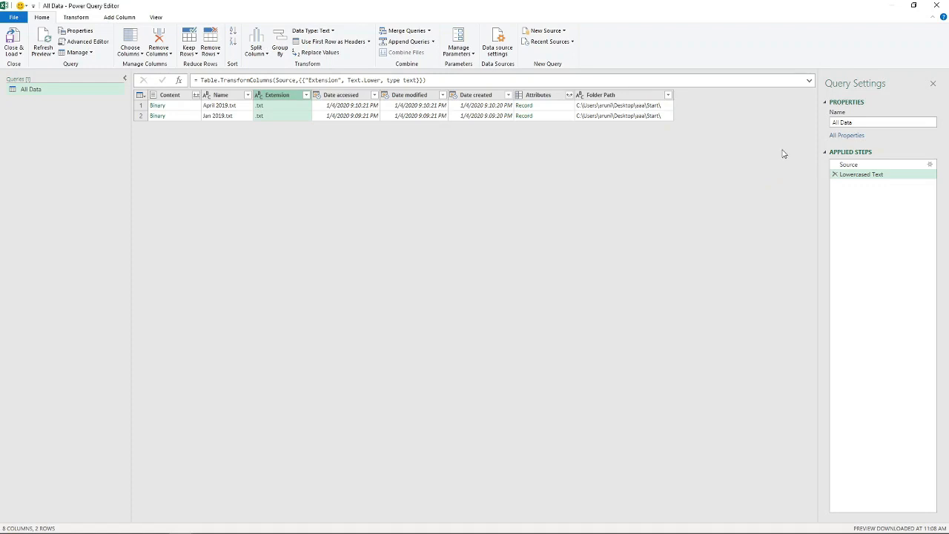
# Remove all columns except Content from the All Data query
pyautogui.click(178, 100)
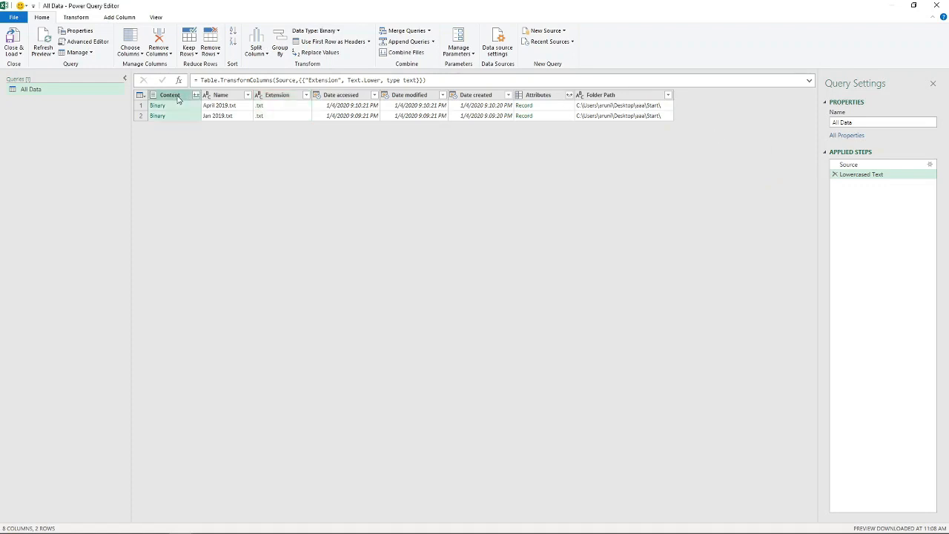
pyautogui.rightClick(178, 96)
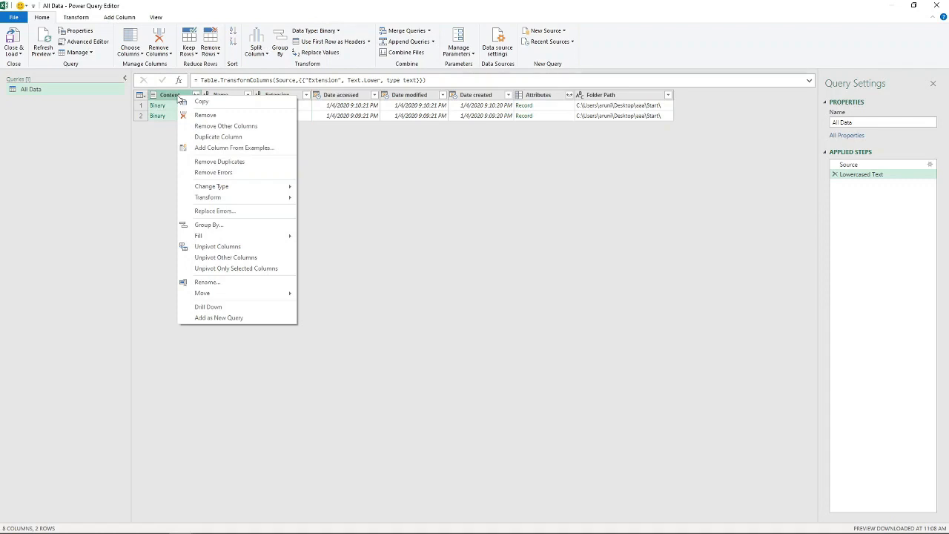
pyautogui.click(208, 126)
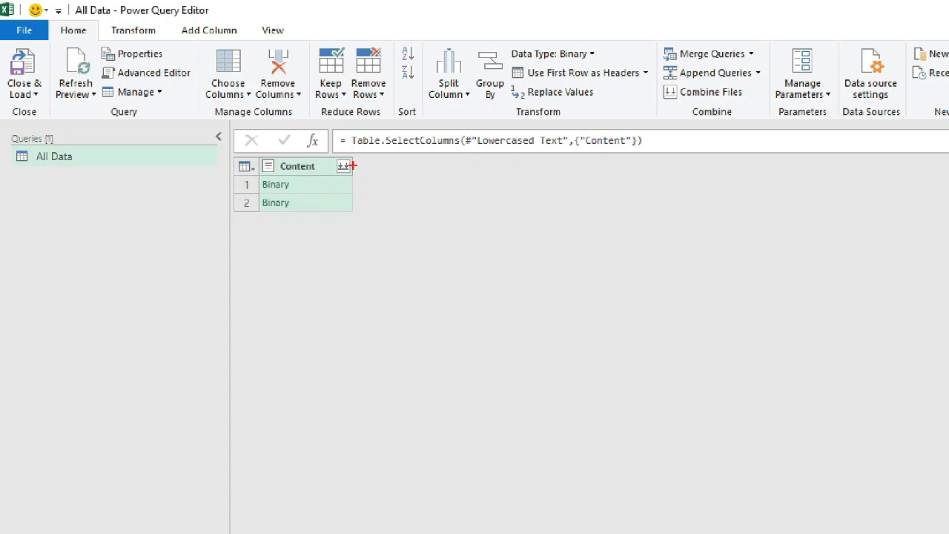
# Combine the files in the Content column, using the first file as the sample and Tab as the delimiter
pyautogui.moveTo(353, 165); pyautogui.dragTo(410, 158)
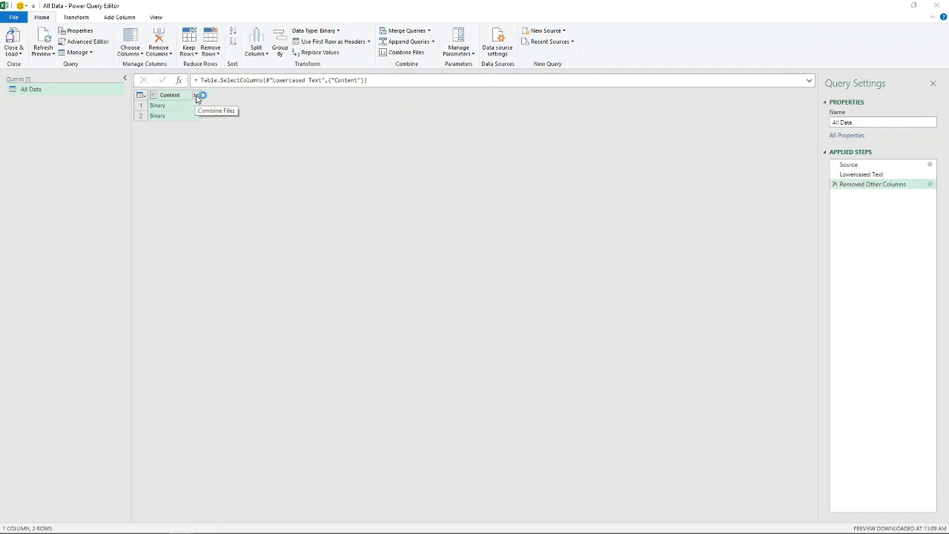
pyautogui.click(196, 96)
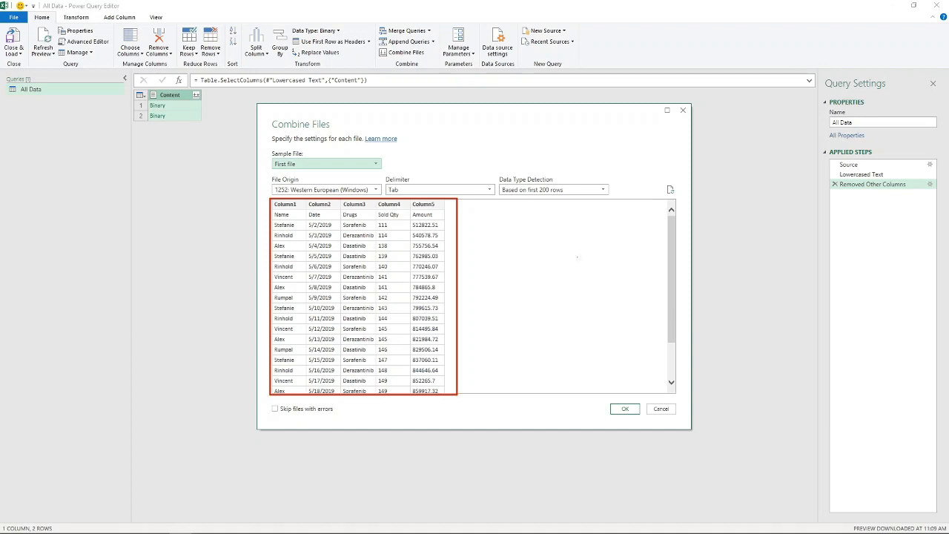
pyautogui.press('Escape')
pyautogui.click(625, 409)
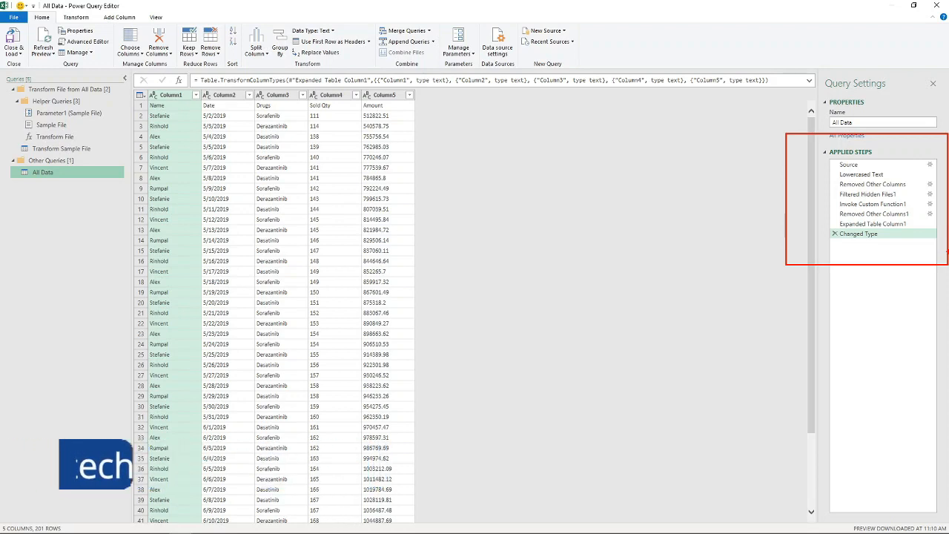
# Use the first row of the combined table as column headers
pyautogui.click(140, 95)
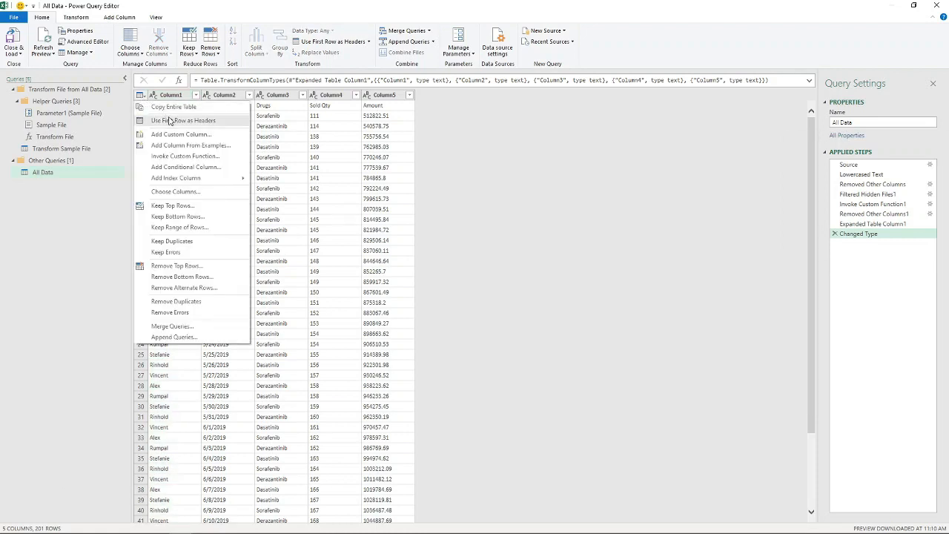
pyautogui.click(172, 121)
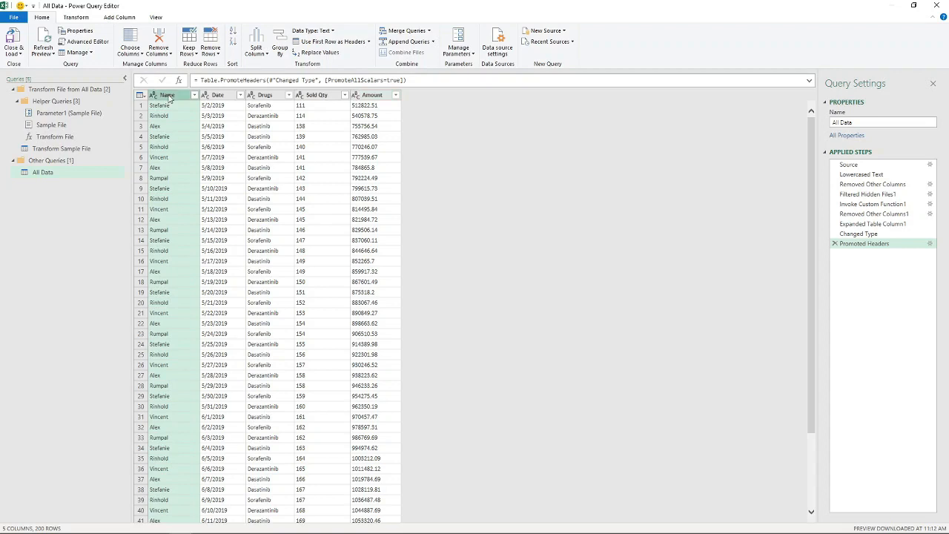
# Rename the Name column as Salesrep and set its data type to Text
pyautogui.press('F2')
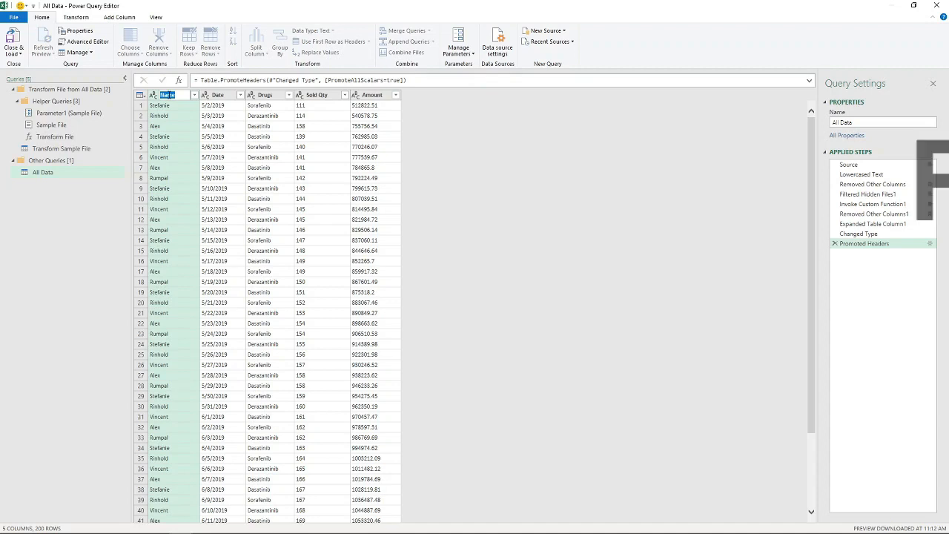
pyautogui.write('Sal')
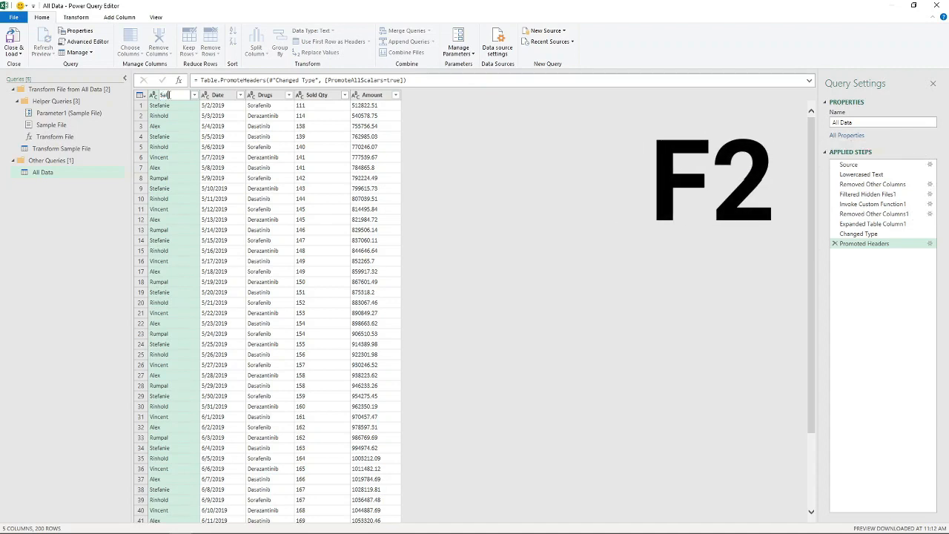
pyautogui.write('esrep')
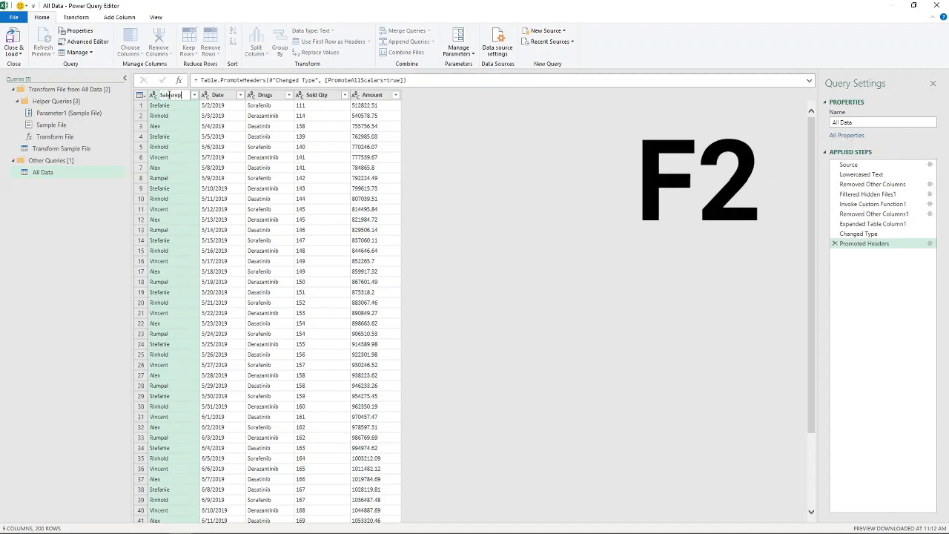
pyautogui.press('Return')
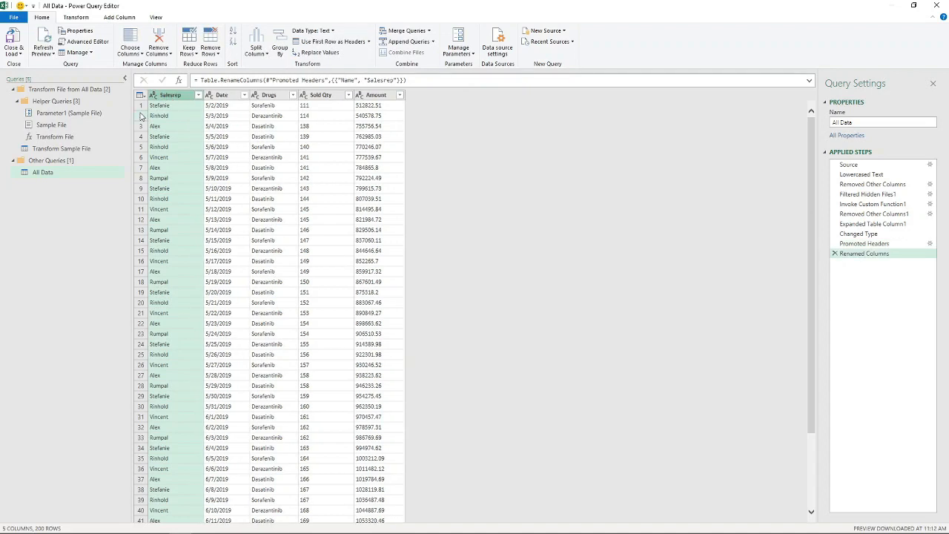
pyautogui.click(154, 96)
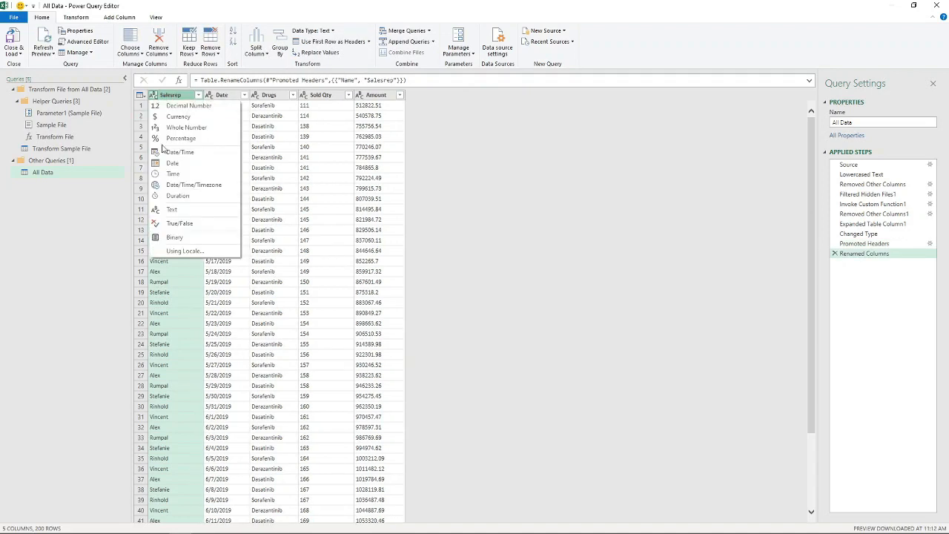
pyautogui.click(176, 212)
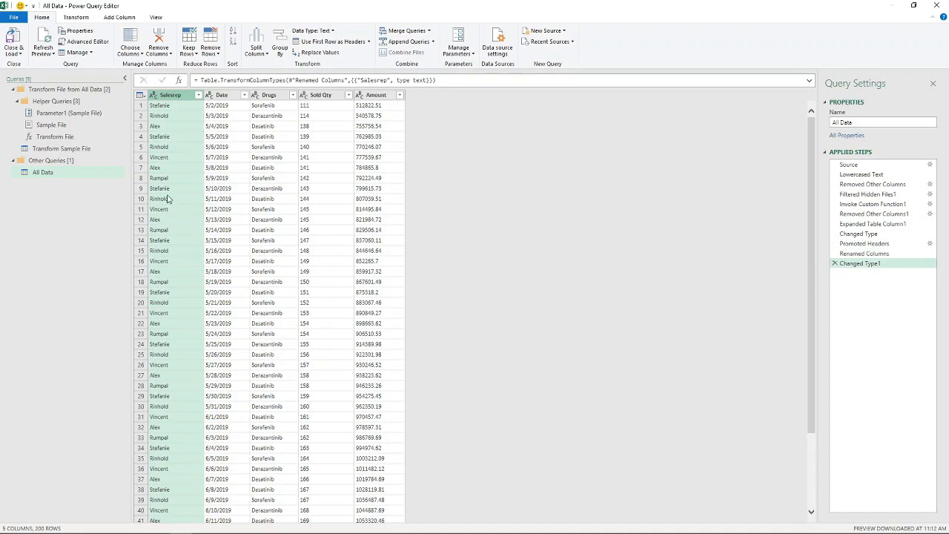
# Rename the Date column as DATE and set its data type to Date
pyautogui.press('Right')
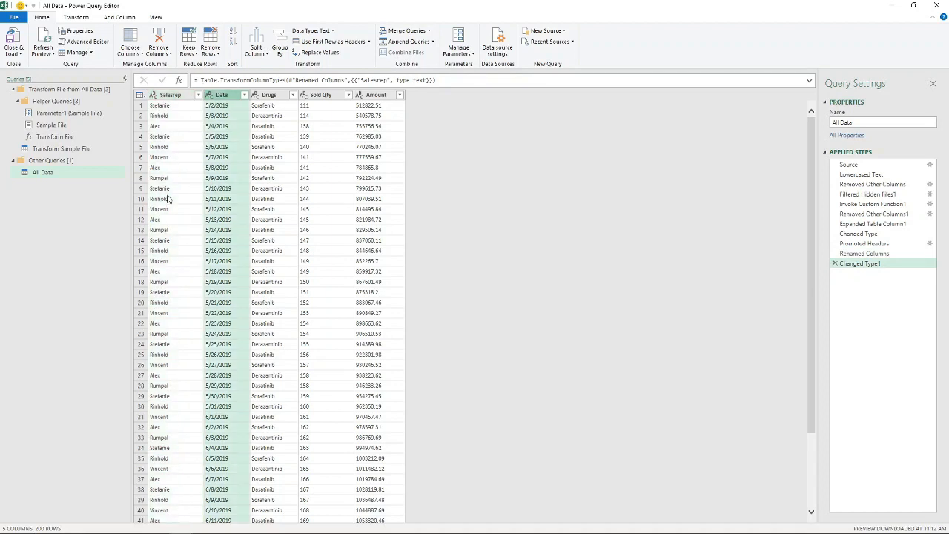
pyautogui.press('F2')
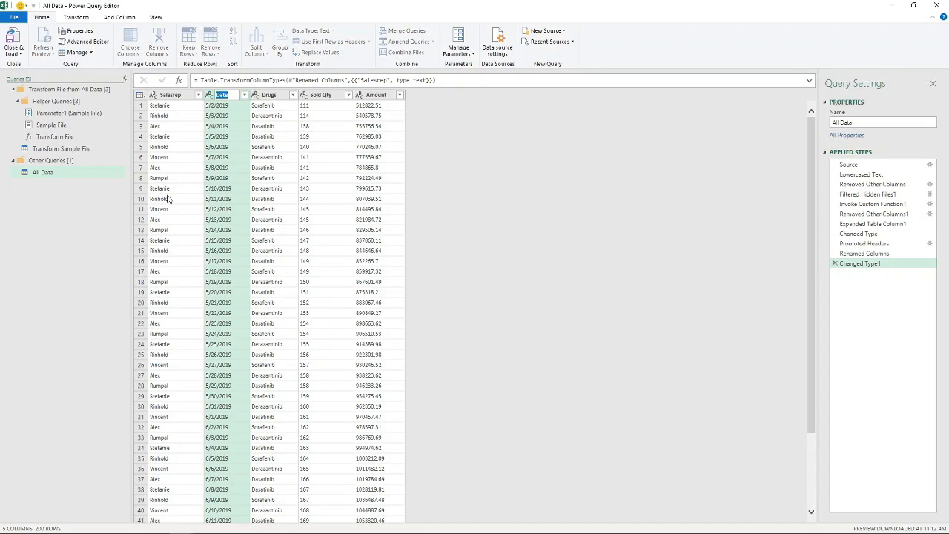
pyautogui.write('DATE')
pyautogui.press('Return')
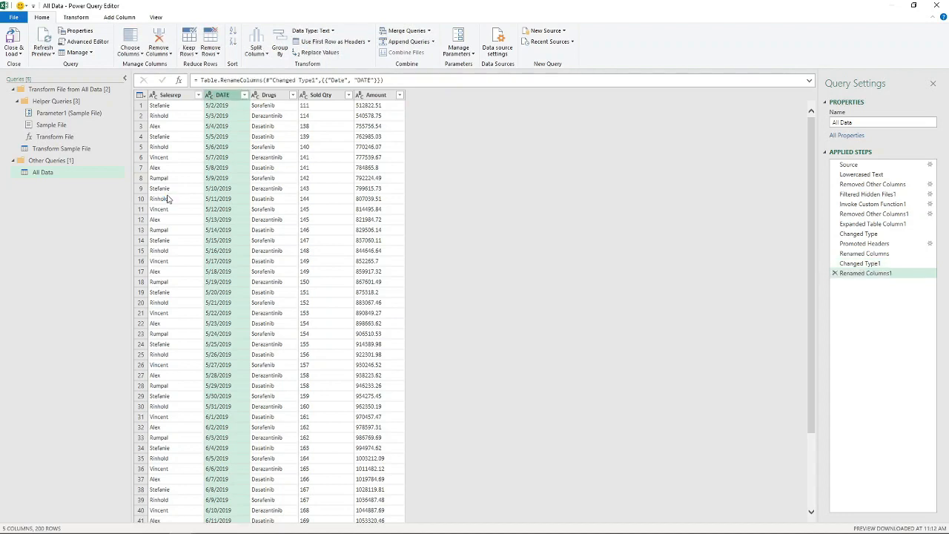
pyautogui.click(209, 96)
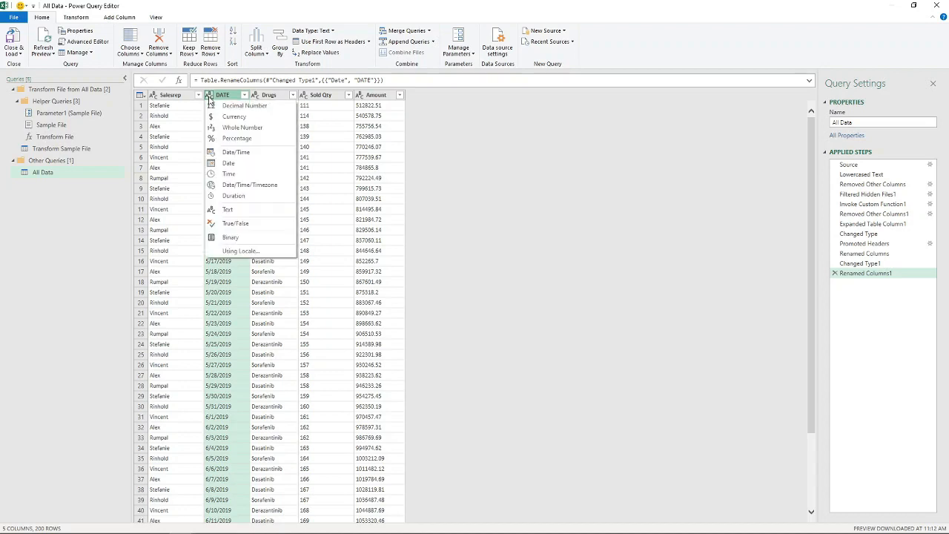
pyautogui.click(227, 163)
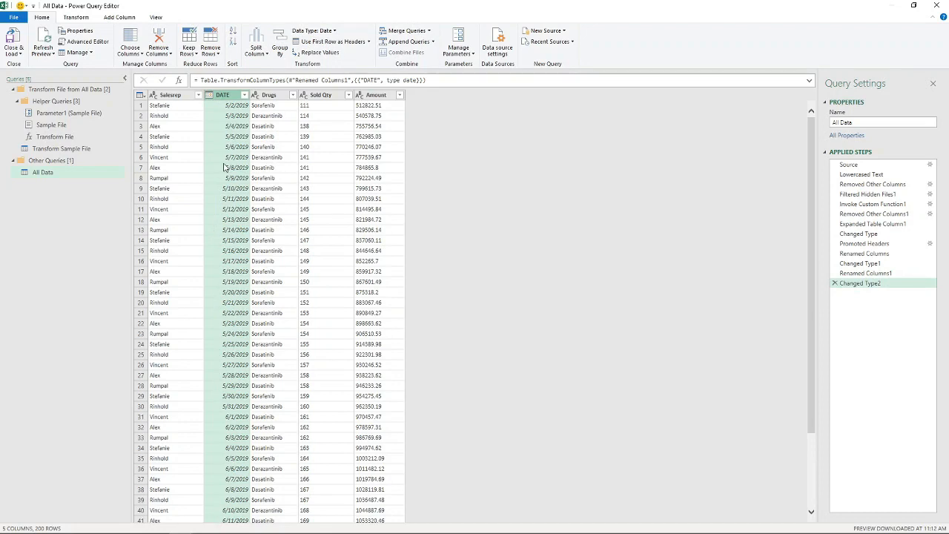
# Rename the Drugs column as Products and set its data type to Text
pyautogui.click(271, 106)
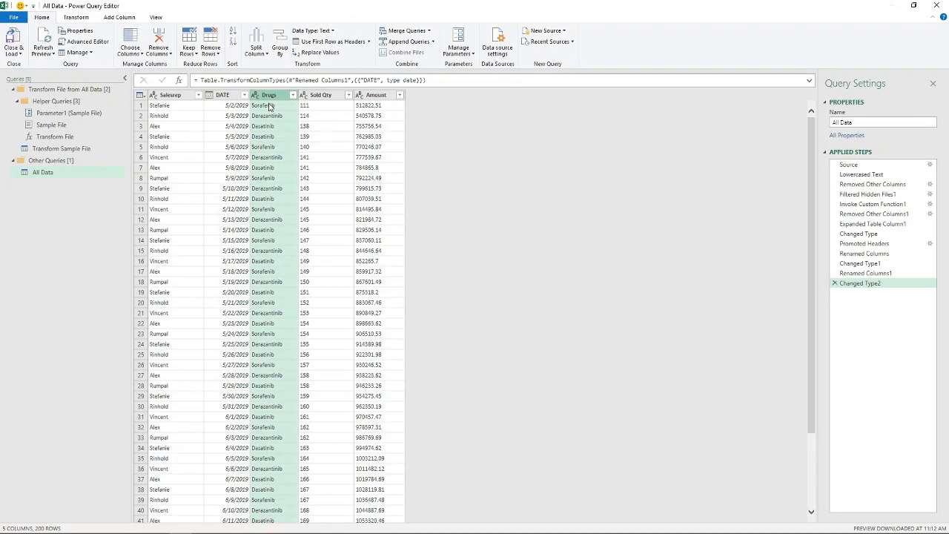
pyautogui.press('F2')
pyautogui.write('Products')
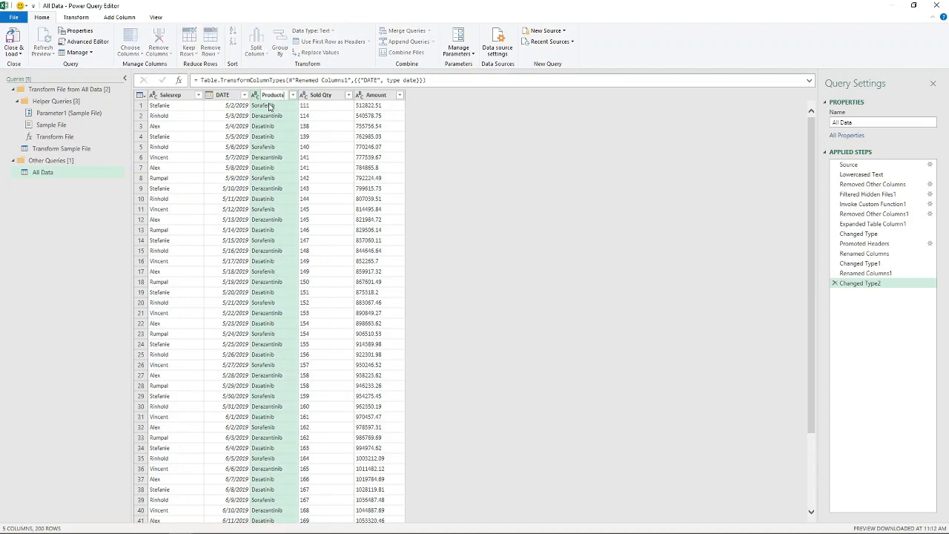
pyautogui.press('Return')
pyautogui.click(256, 95)
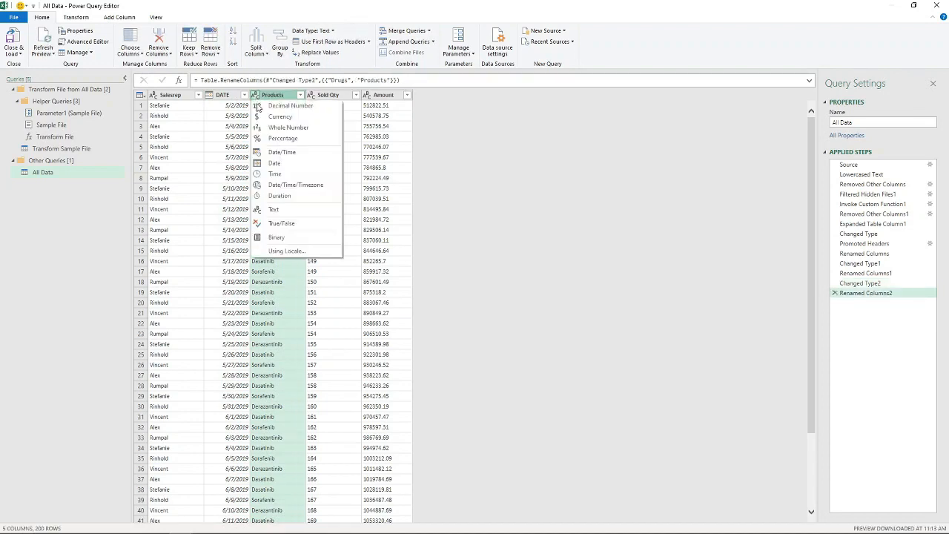
pyautogui.click(273, 209)
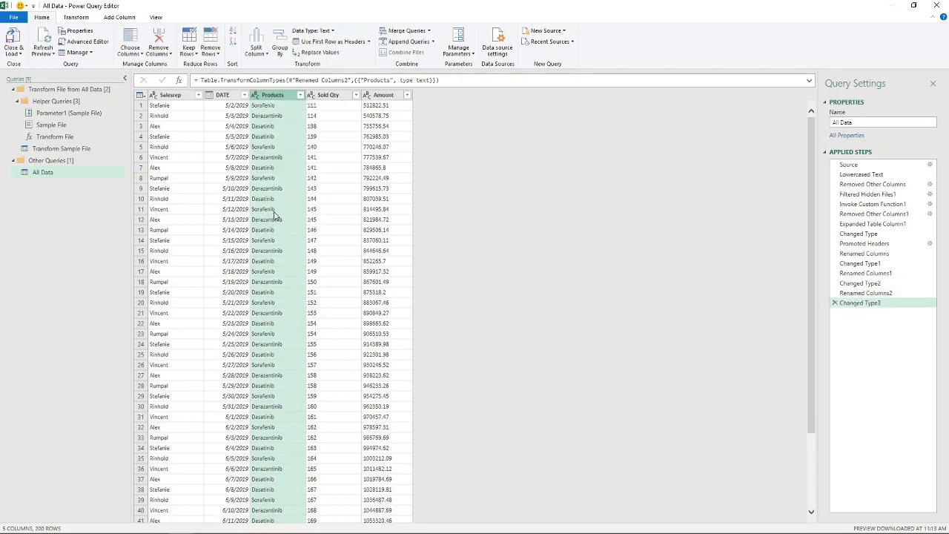
# Set the data type of the Sold Qty column to Whole Number
pyautogui.press('Right')
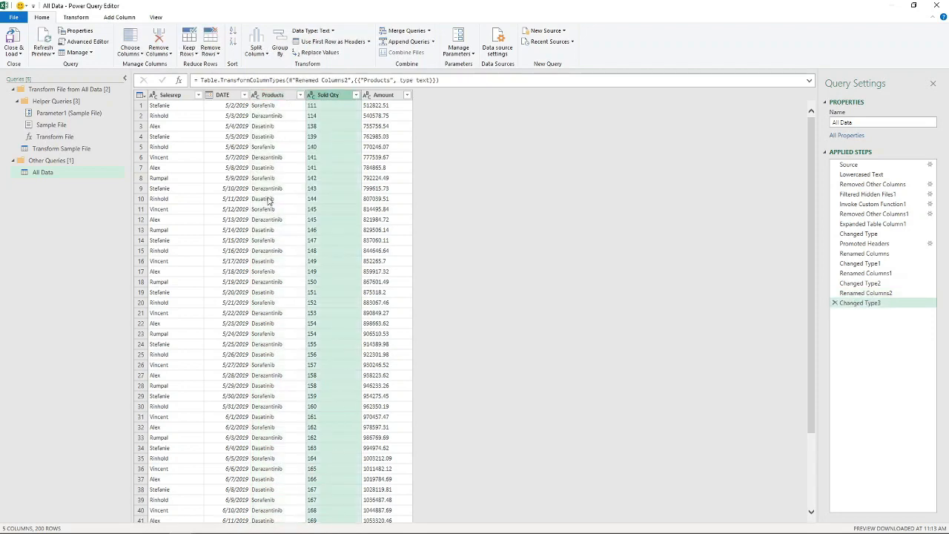
pyautogui.press('F2')
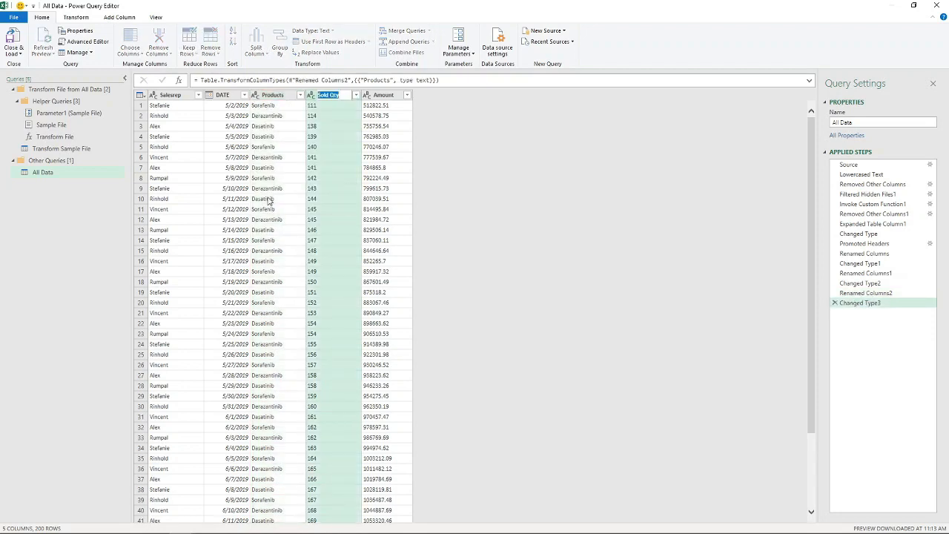
pyautogui.press('Escape')
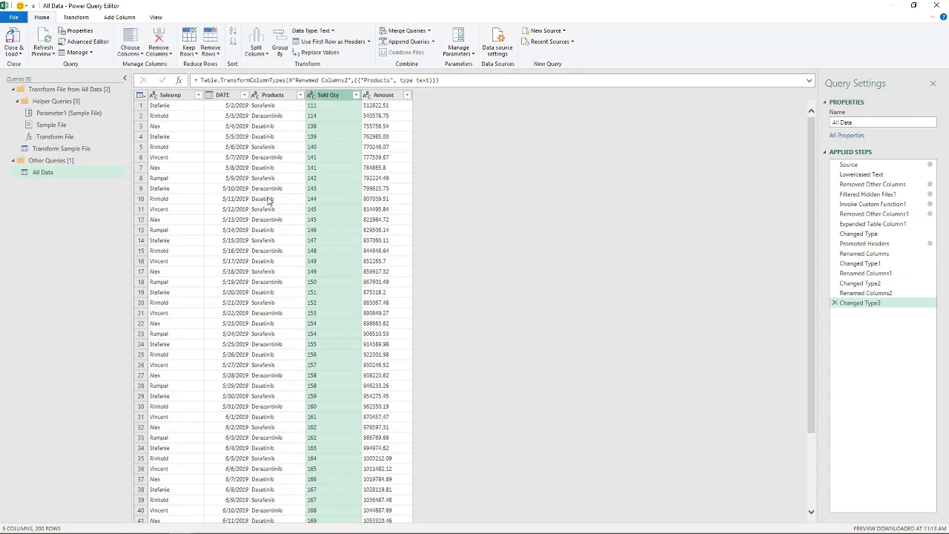
pyautogui.click(310, 96)
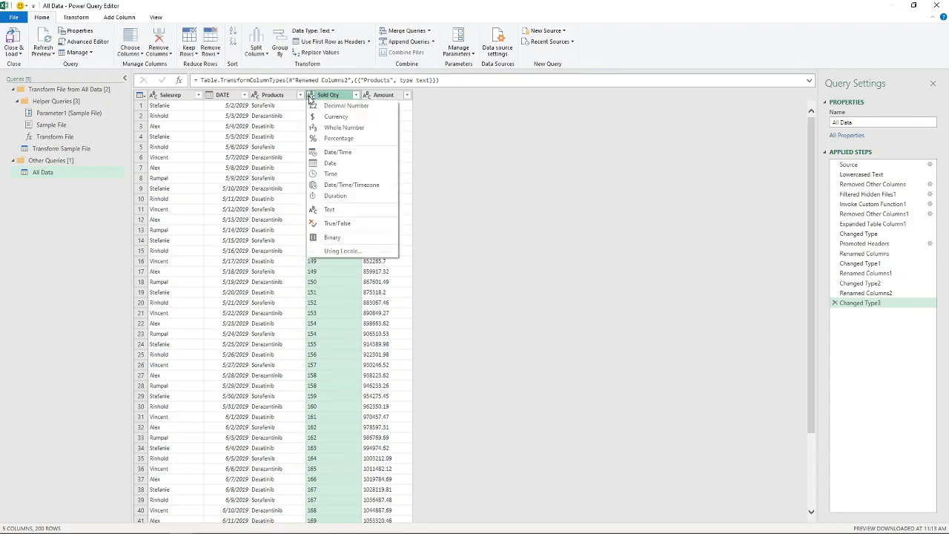
pyautogui.click(335, 129)
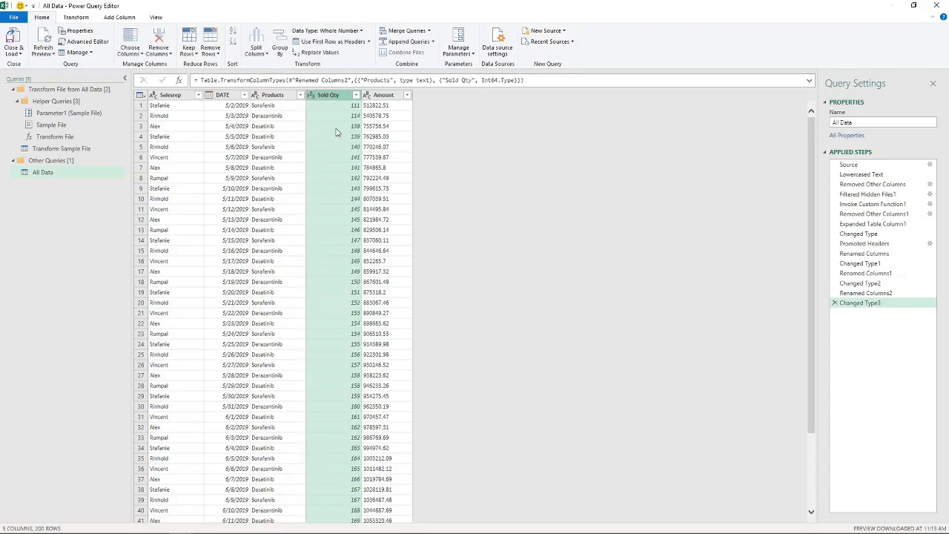
# Set the data type of the Amount column to Currency
pyautogui.press('Right')
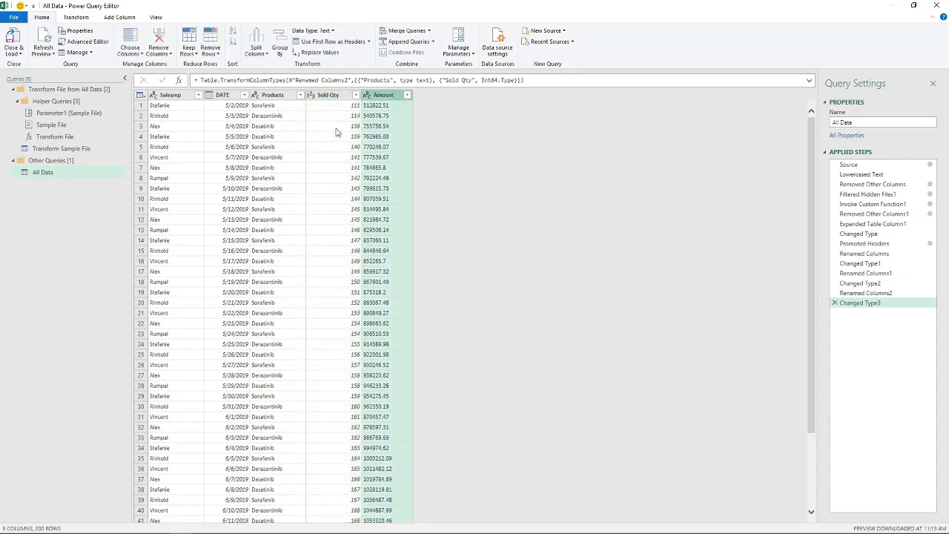
pyautogui.click(367, 96)
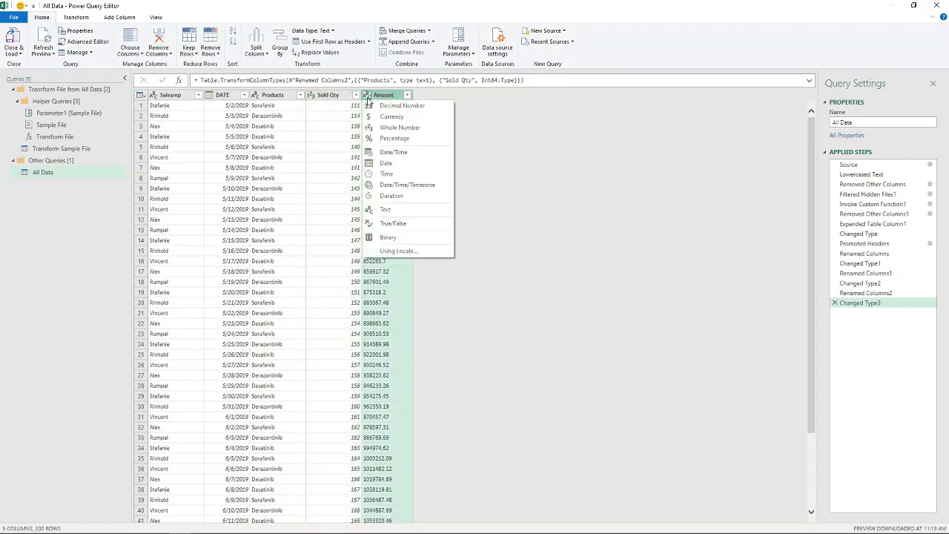
pyautogui.click(387, 117)
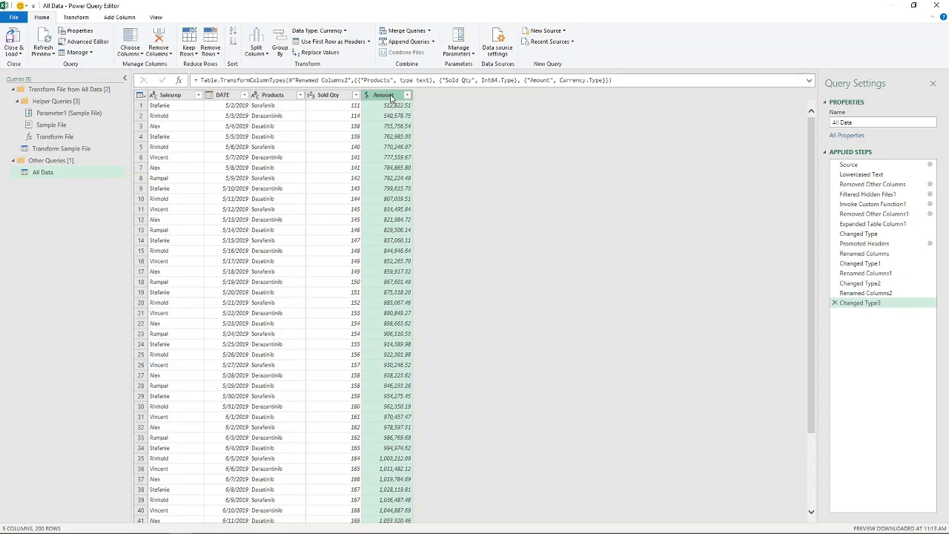
# Round up the values in the Amount column
pyautogui.rightClick(391, 97)
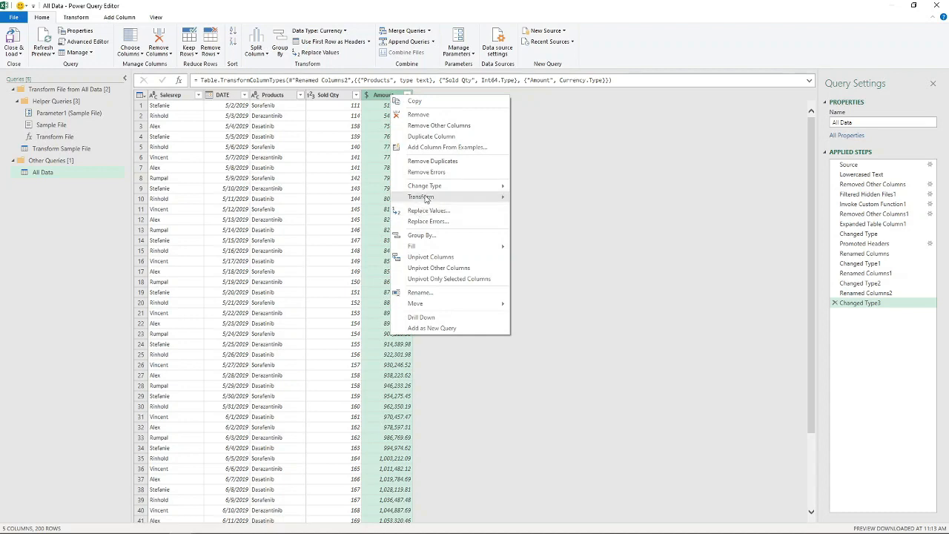
pyautogui.moveTo(427, 198)
pyautogui.moveTo(539, 198)
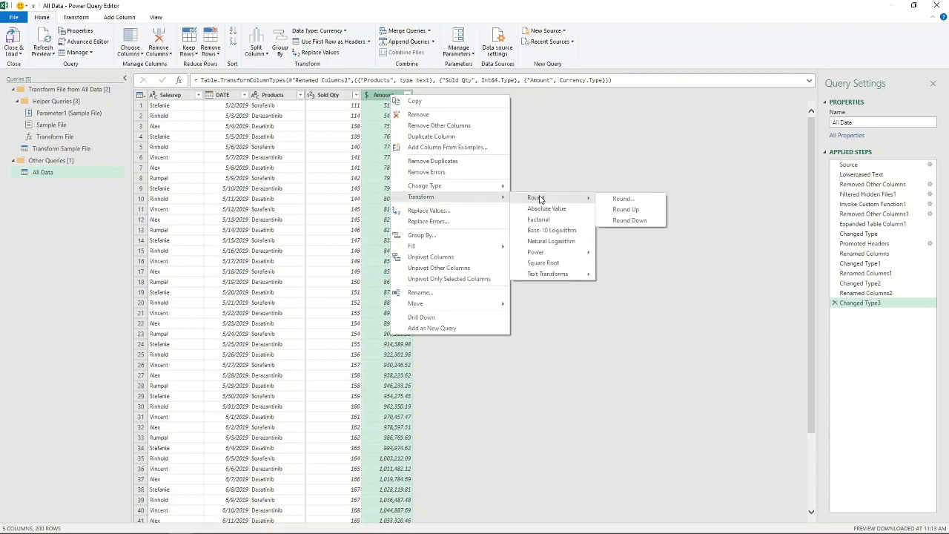
pyautogui.click(624, 211)
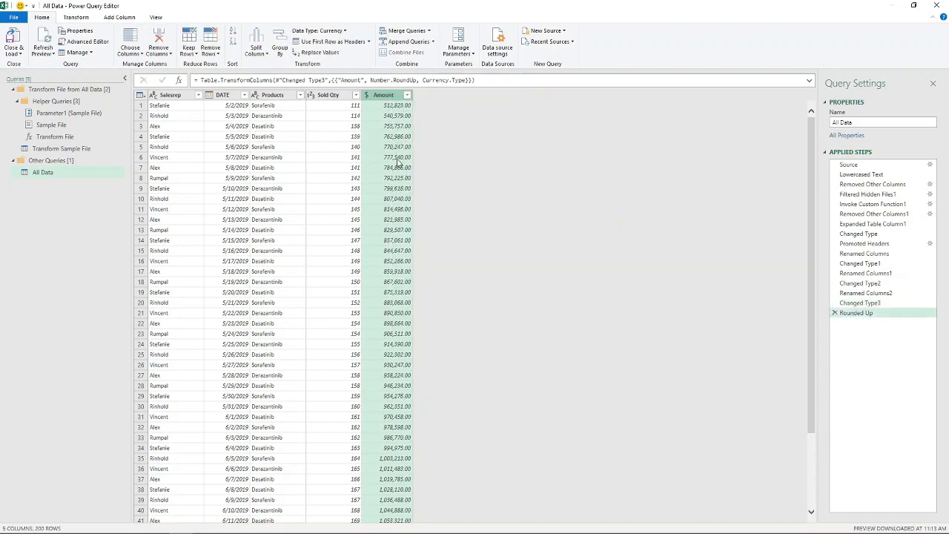
pyautogui.click(199, 96)
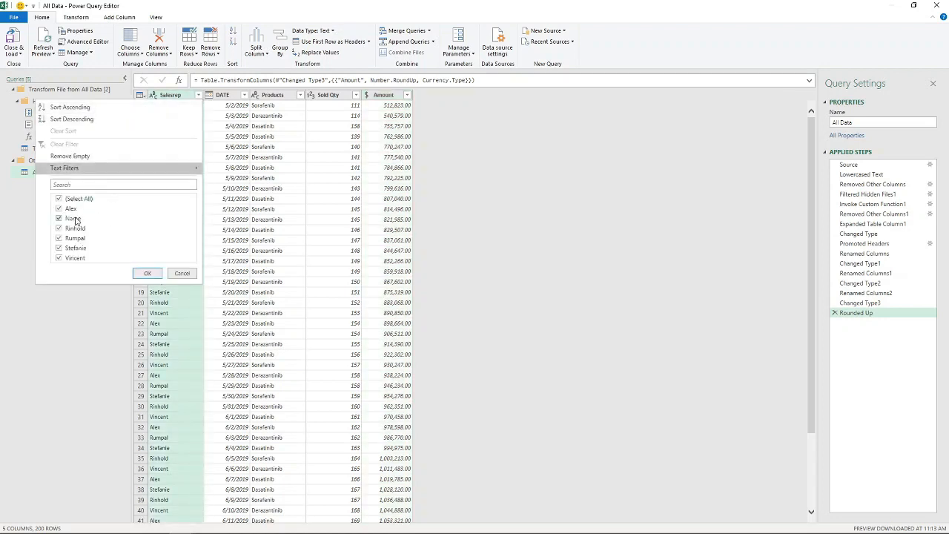
pyautogui.hotkey('ctrl', '2')
pyautogui.moveTo(49, 210)
pyautogui.mouseDown()
pyautogui.moveTo(51, 226)
pyautogui.moveTo(86, 226)
pyautogui.mouseUp()
pyautogui.press('Escape')
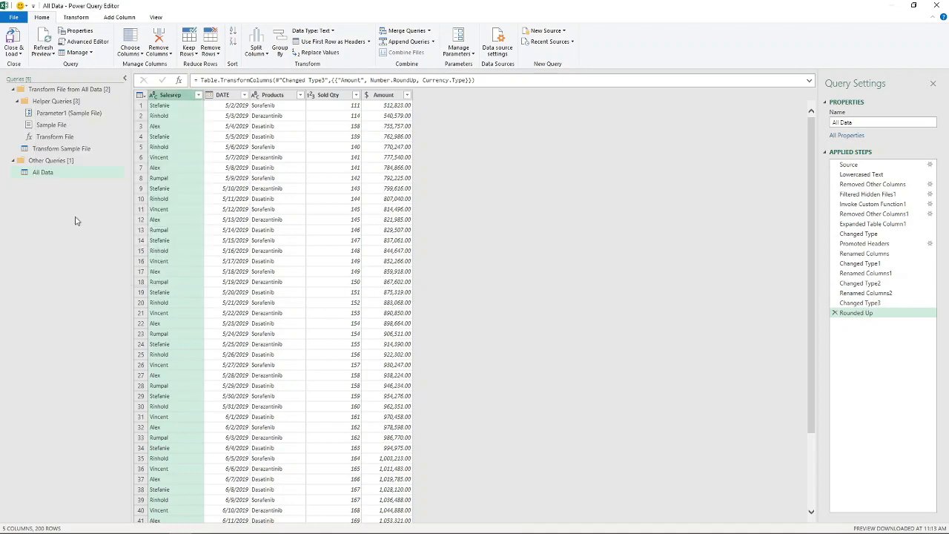
# Filter the Salesrep column to exclude the repeated header rows containing the value Name
pyautogui.click(199, 96)
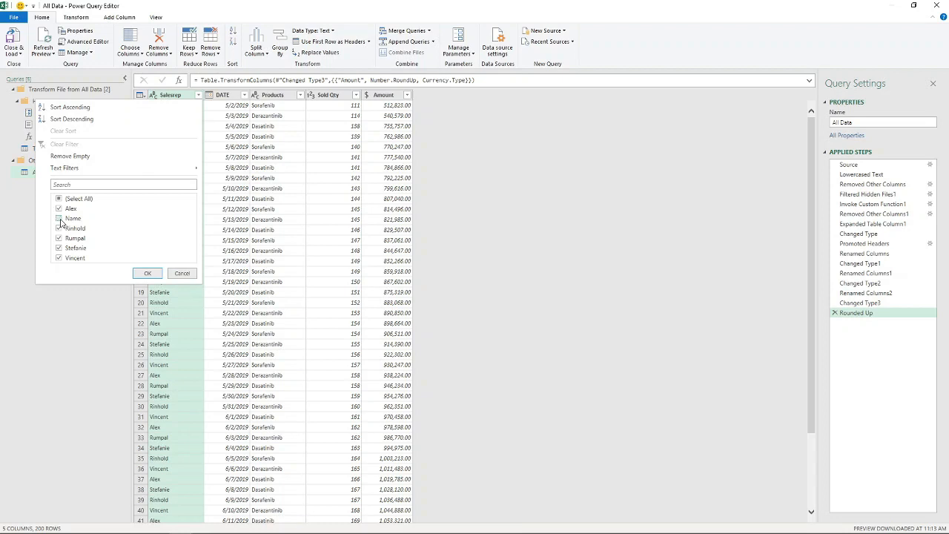
pyautogui.click(146, 274)
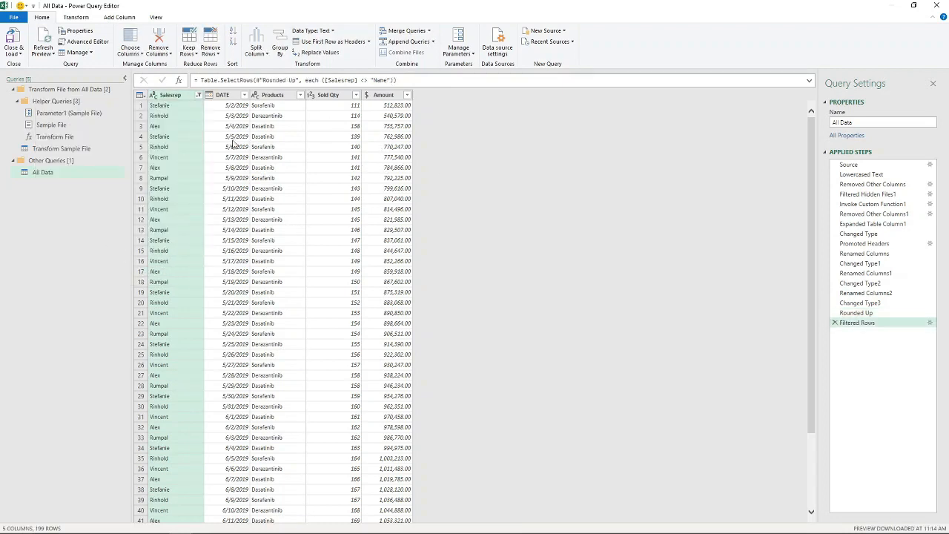
# Close the query editor and load the All Data query as a table in the existing worksheet at cell A1 of Sheet1
pyautogui.click(21, 56)
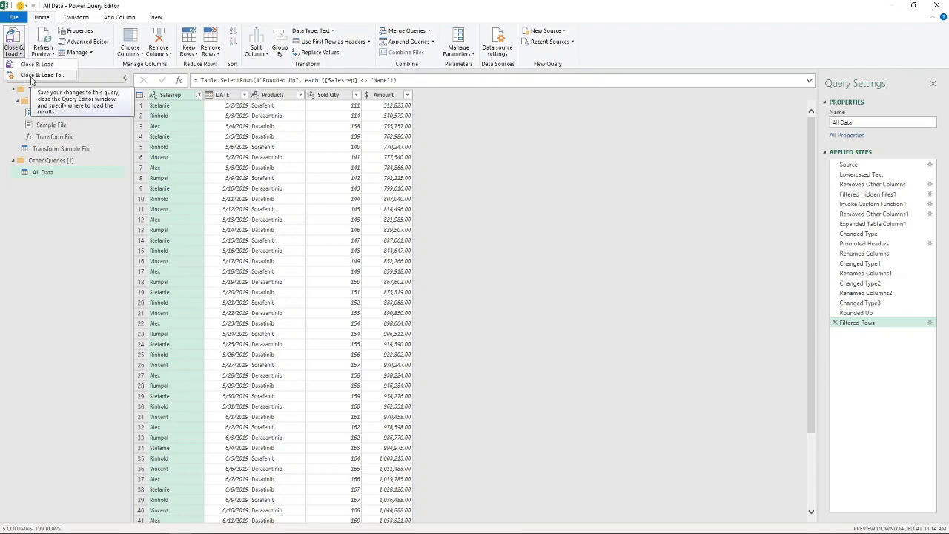
pyautogui.click(31, 79)
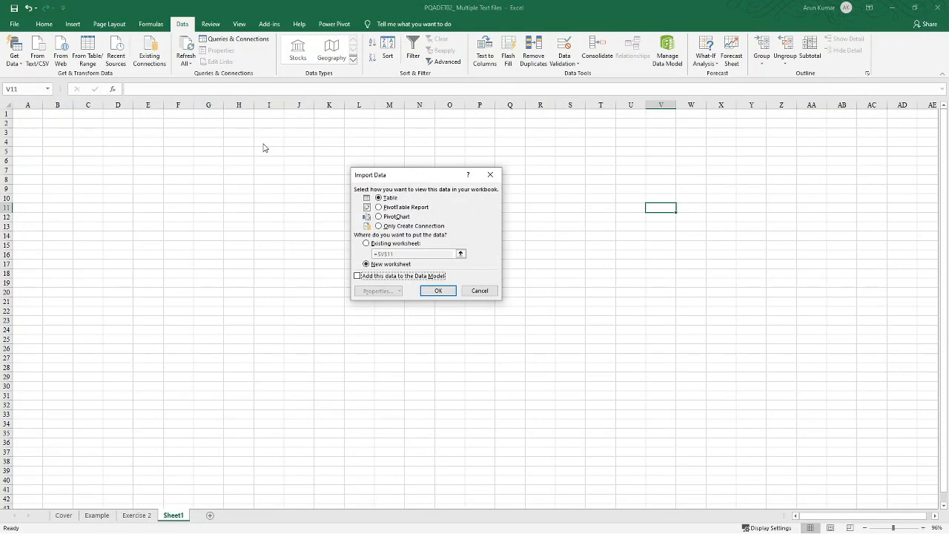
pyautogui.moveTo(349, 165)
pyautogui.mouseDown()
pyautogui.moveTo(351, 196)
pyautogui.moveTo(407, 199)
pyautogui.mouseUp()
pyautogui.click(379, 198)
pyautogui.click(366, 244)
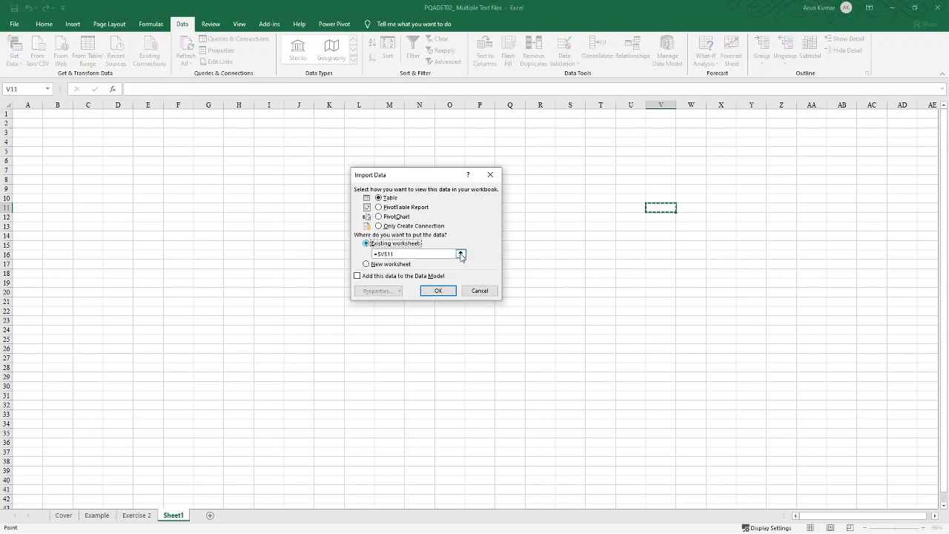
pyautogui.click(461, 254)
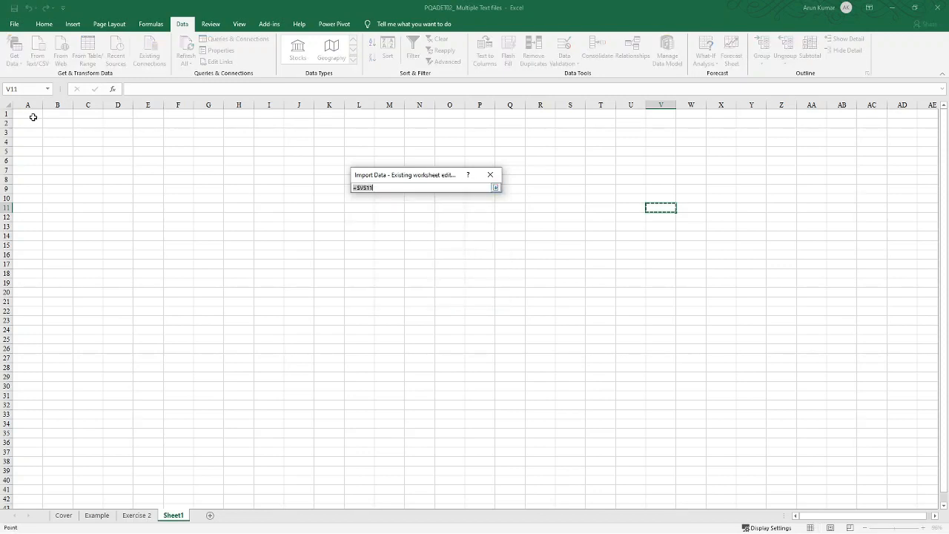
pyautogui.click(30, 113)
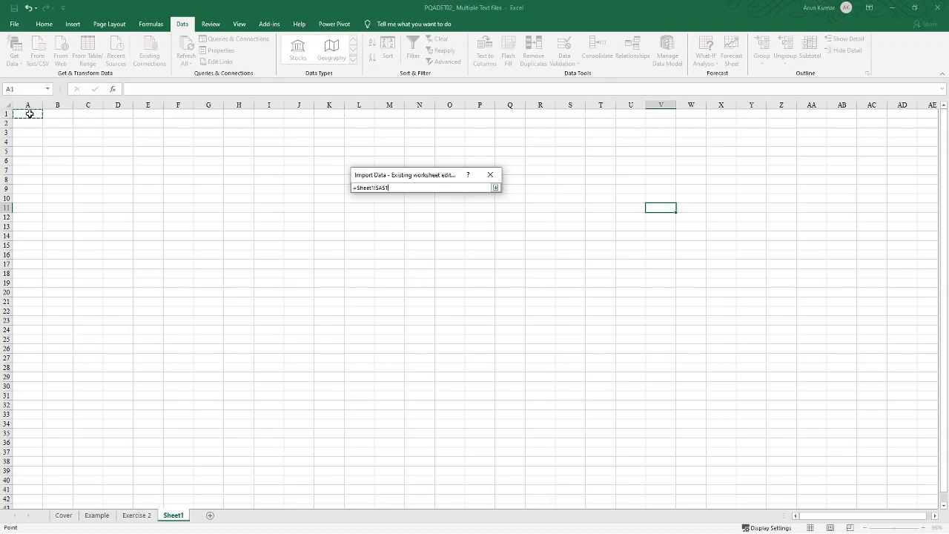
pyautogui.click(496, 188)
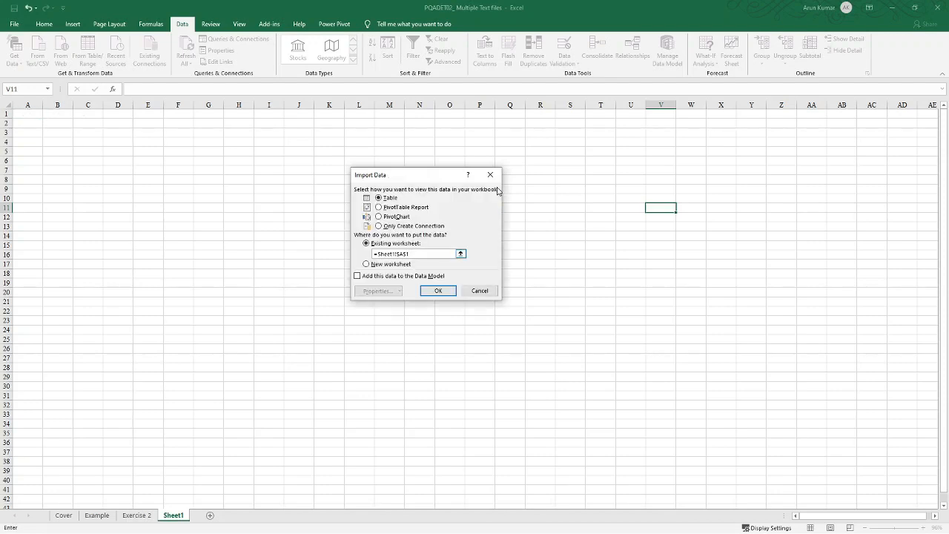
pyautogui.click(438, 291)
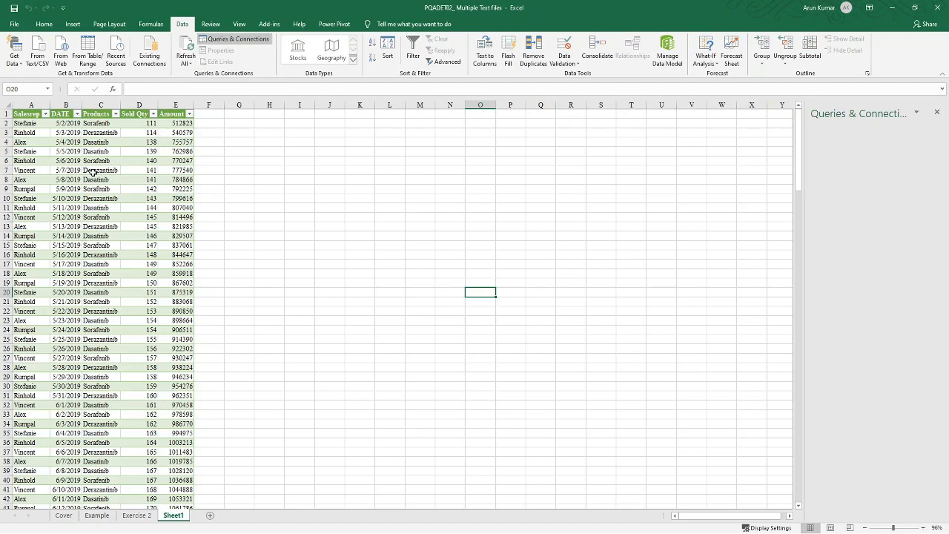
# Create a PivotTable from the All_Data table in the existing worksheet at cell G2 of Sheet1
pyautogui.click(141, 516)
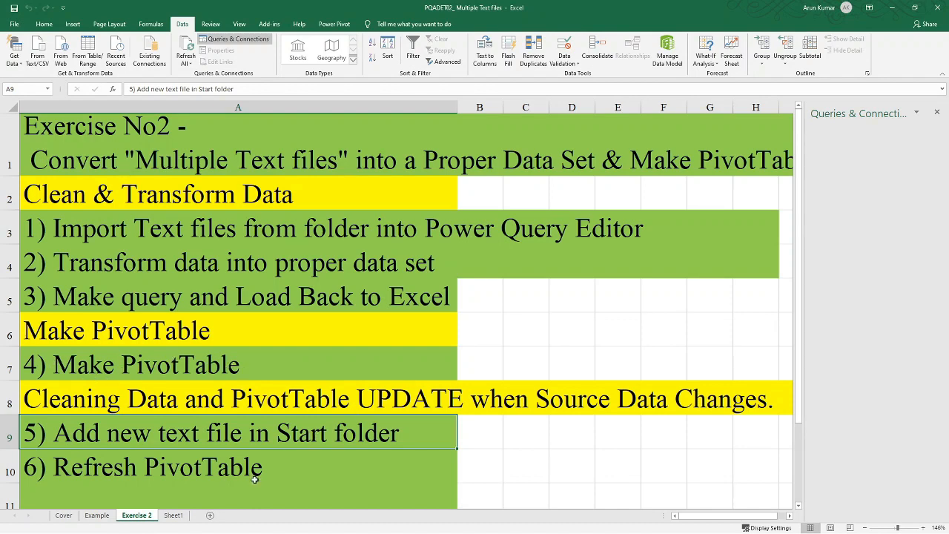
pyautogui.click(175, 516)
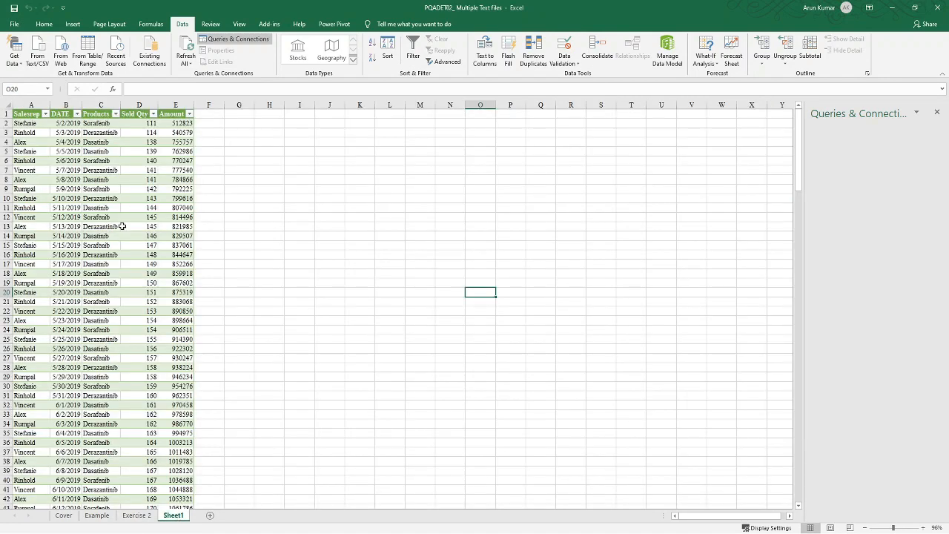
pyautogui.click(94, 198)
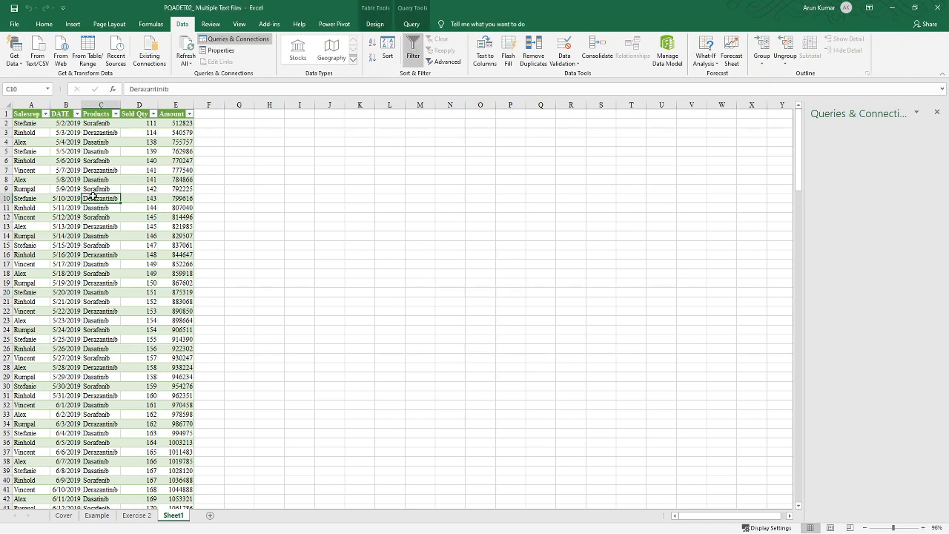
pyautogui.click(73, 24)
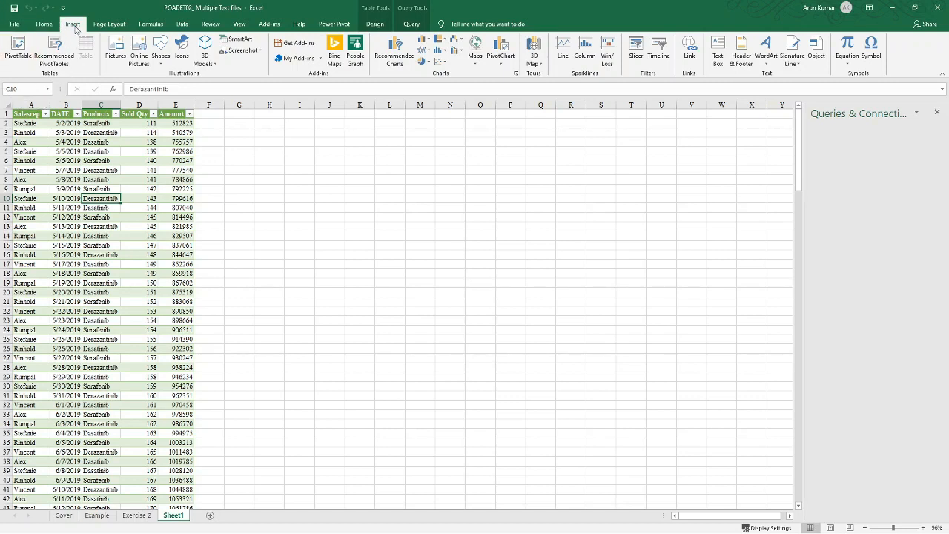
pyautogui.press('alt')
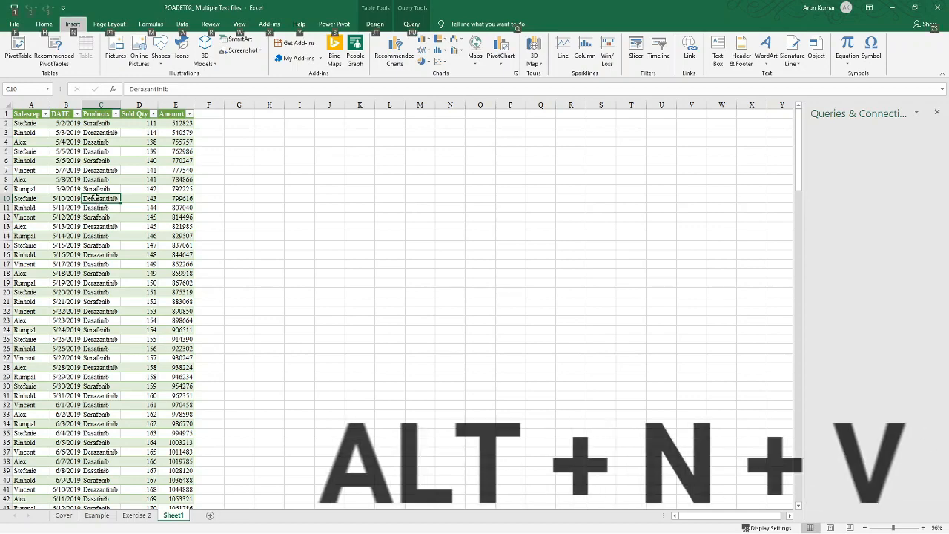
pyautogui.press('n')
pyautogui.press('v')
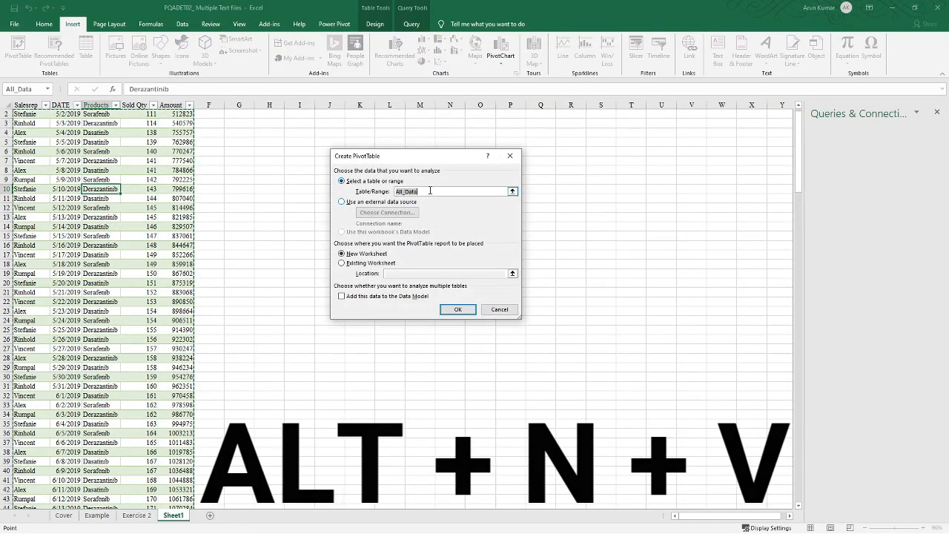
pyautogui.click(342, 263)
pyautogui.click(511, 274)
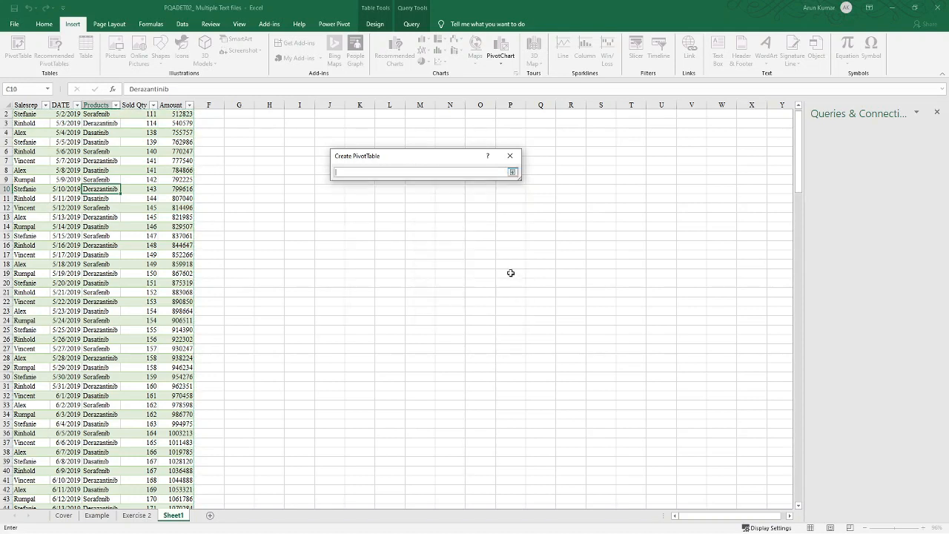
pyautogui.click(240, 115)
pyautogui.click(512, 172)
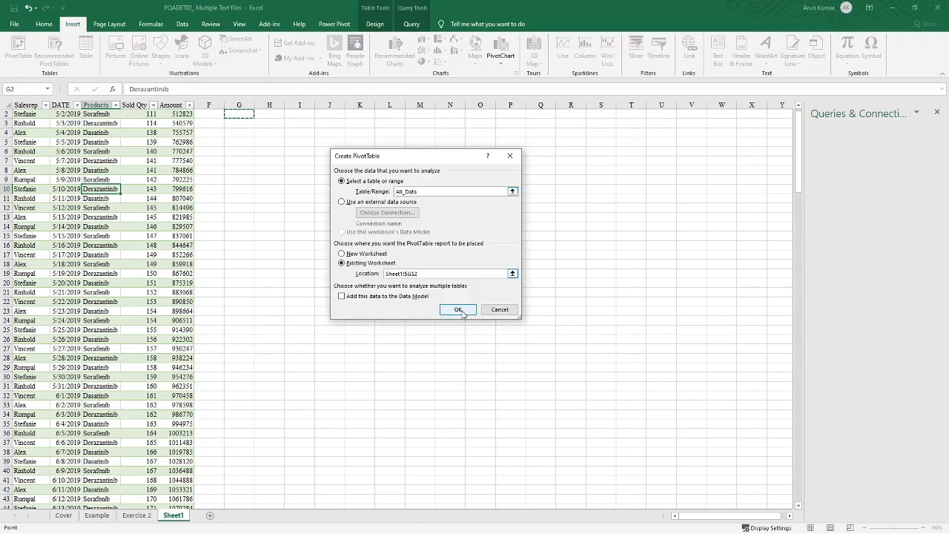
pyautogui.click(458, 309)
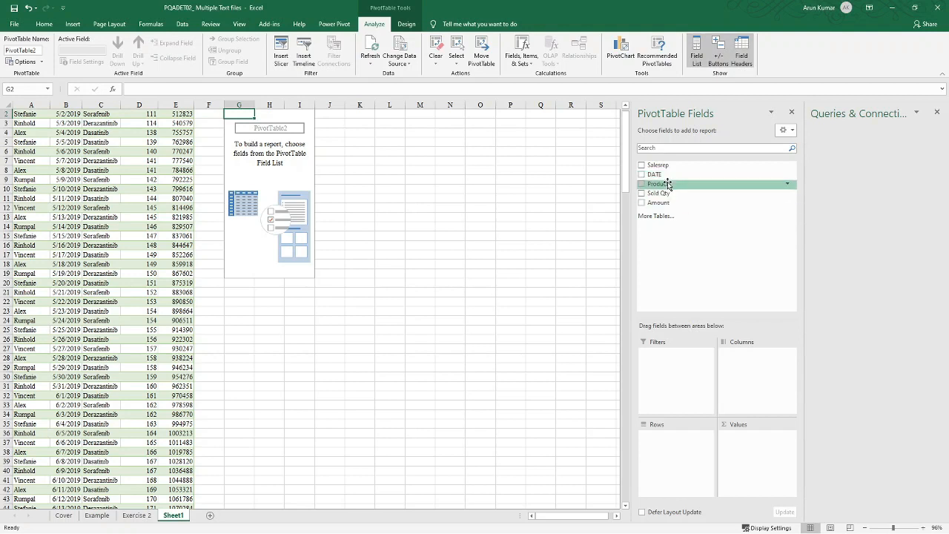
# Place Salesrep and DATE in the PivotTable rows and Amount in the values, and remove DATE so only Months groups the dates
pyautogui.moveTo(658, 164); pyautogui.dragTo(671, 444)
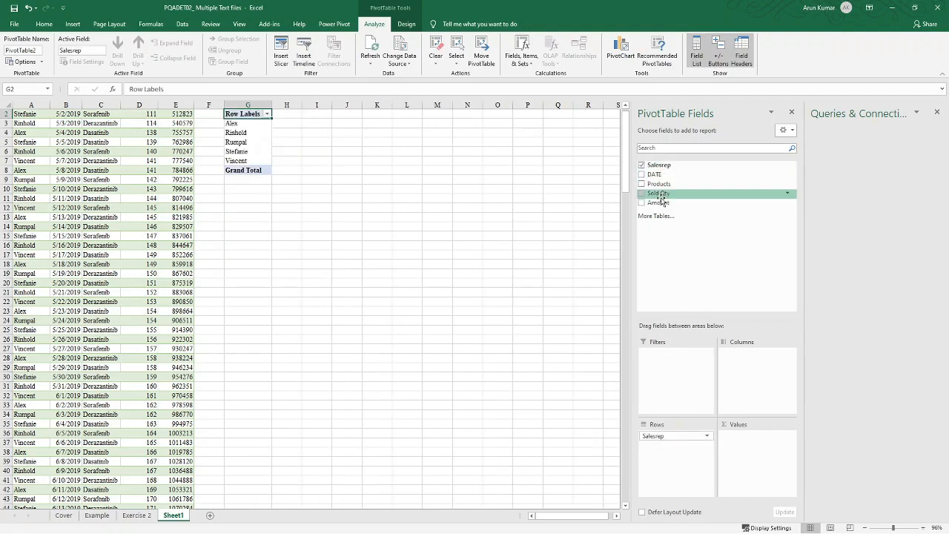
pyautogui.moveTo(662, 202); pyautogui.dragTo(749, 443)
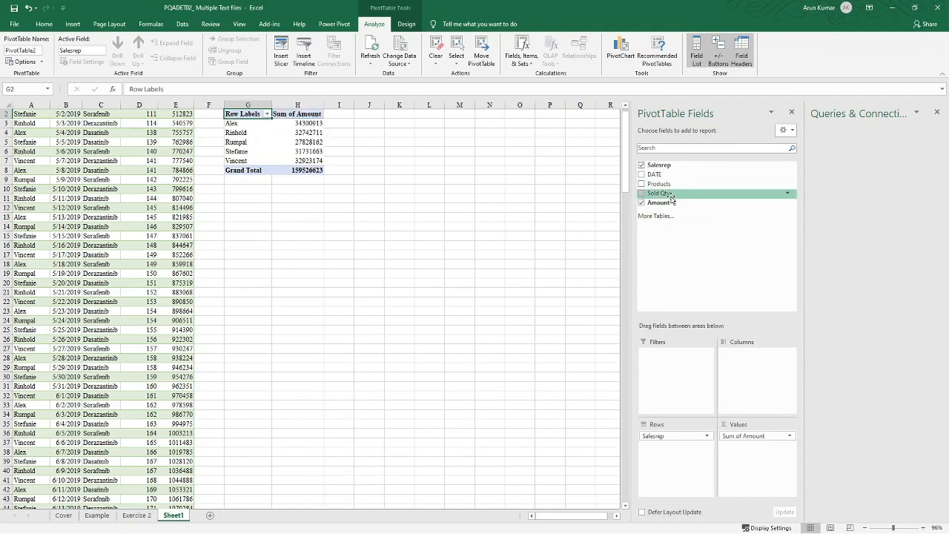
pyautogui.moveTo(654, 178); pyautogui.dragTo(676, 453)
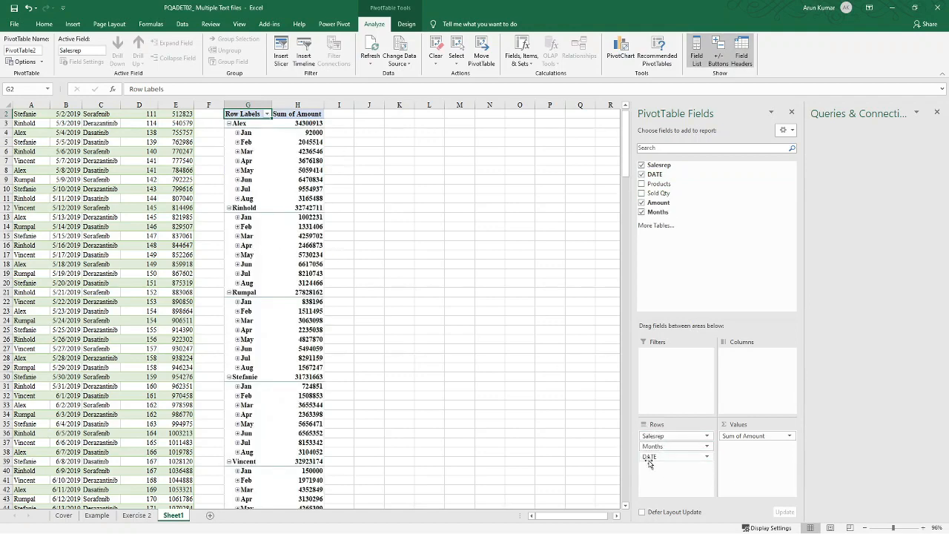
pyautogui.moveTo(651, 459); pyautogui.dragTo(693, 246)
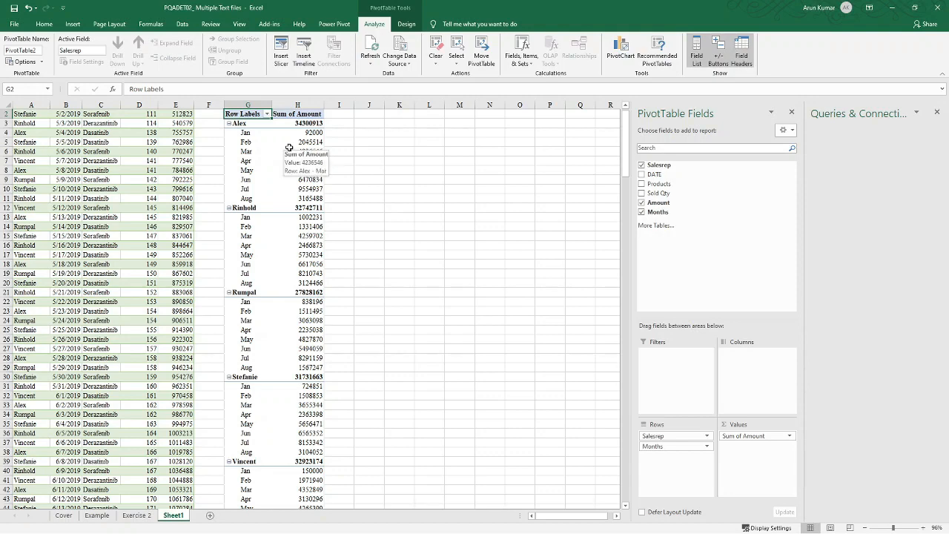
# Show the PivotTable report layout in Tabular Form
pyautogui.click(407, 25)
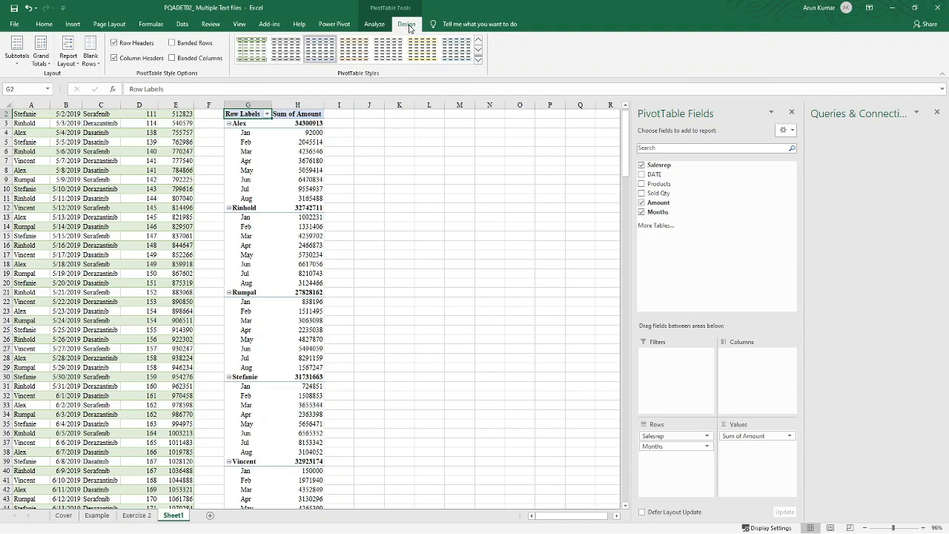
pyautogui.click(69, 60)
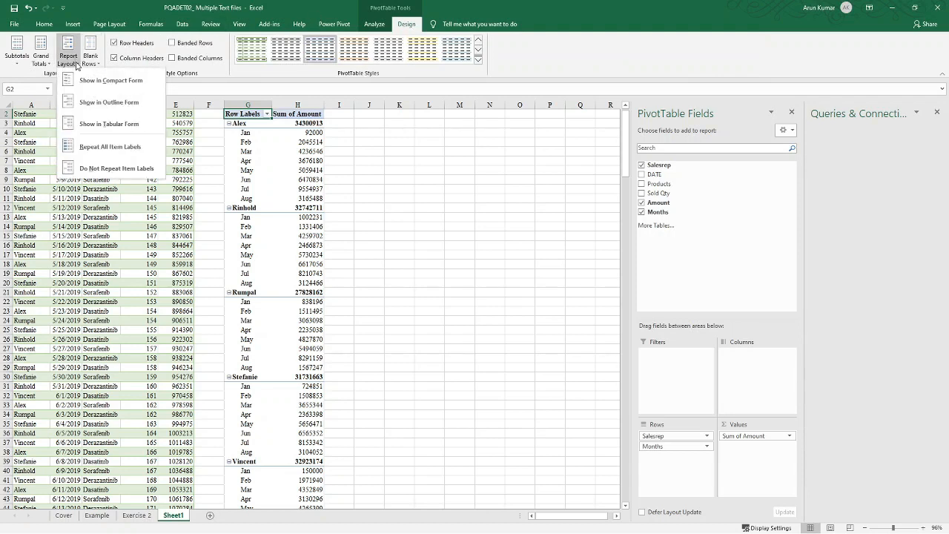
pyautogui.click(94, 124)
pyautogui.click(92, 122)
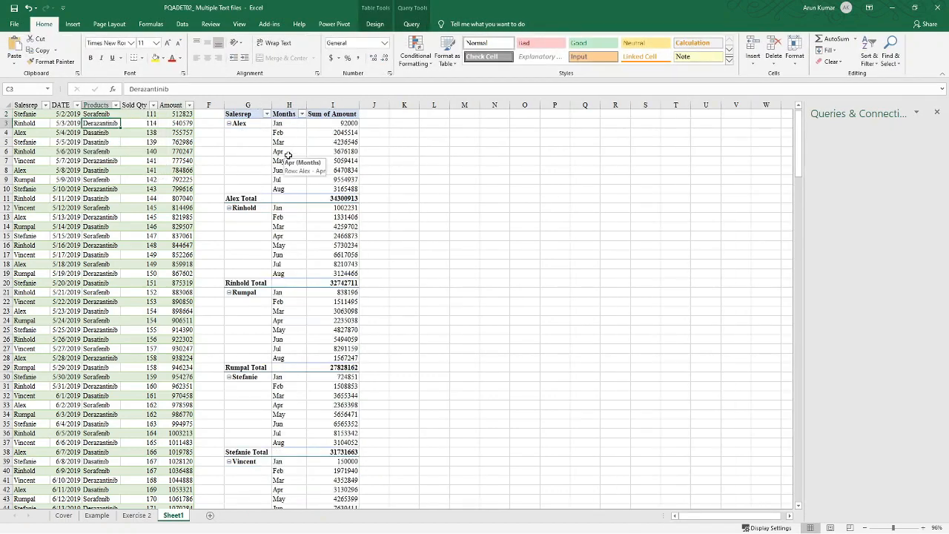
# Remove Months from the PivotTable rows and add Products to the columns
pyautogui.click(330, 141)
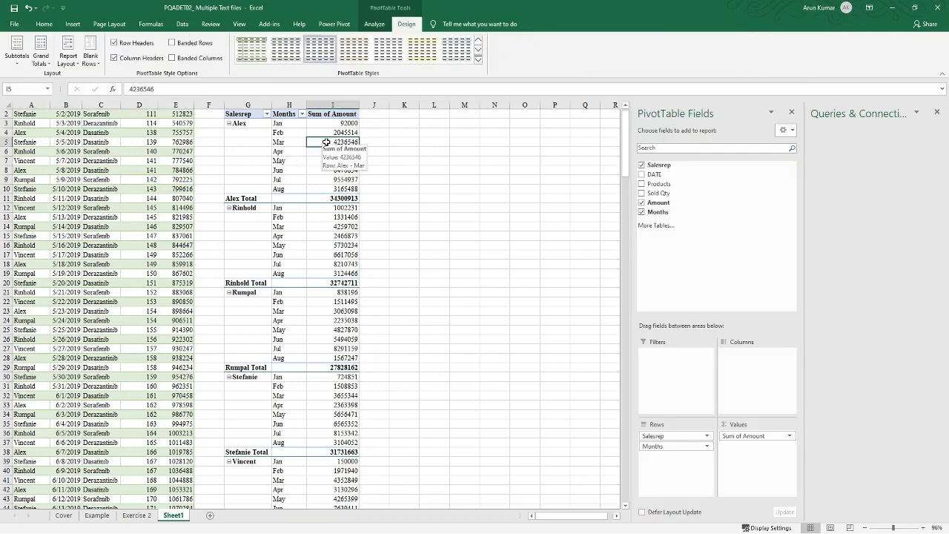
pyautogui.scroll(-4, 314, 267)
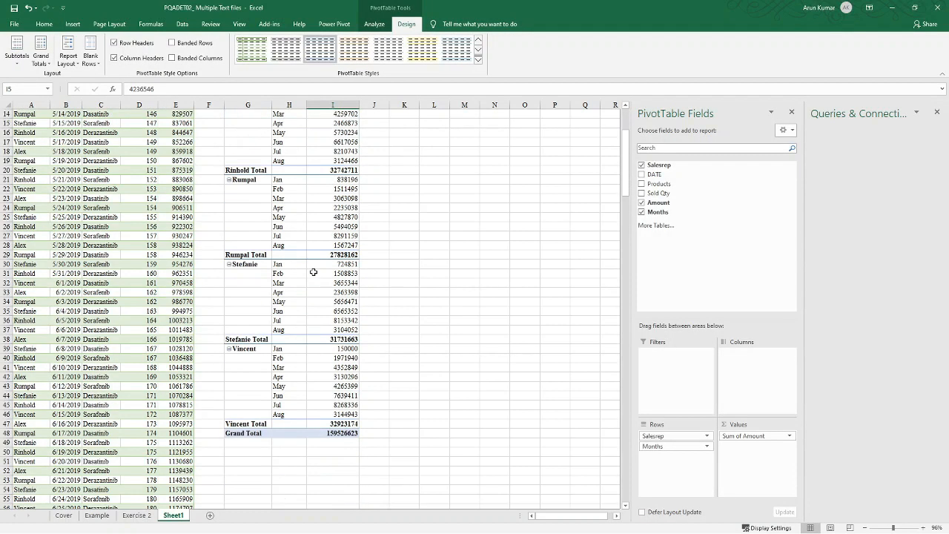
pyautogui.scroll(5, 314, 269)
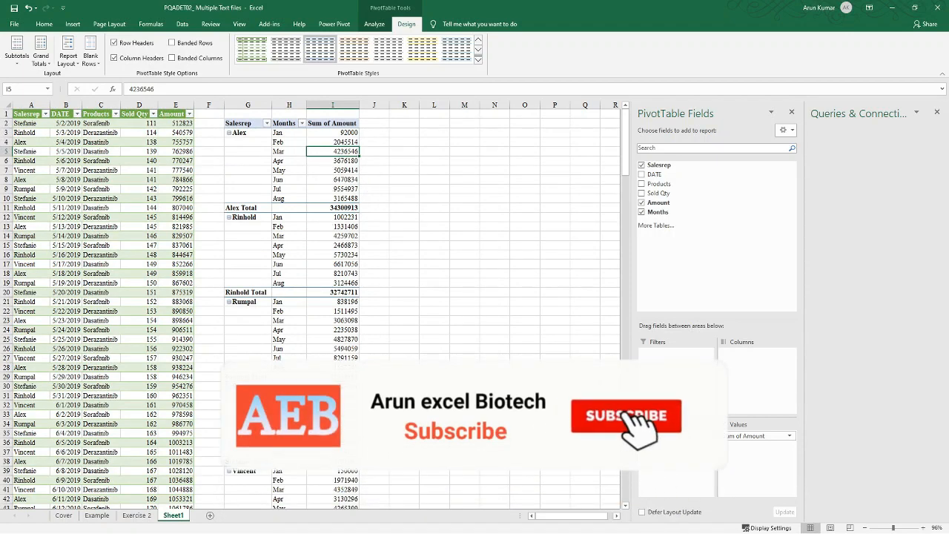
pyautogui.moveTo(656, 447); pyautogui.dragTo(684, 254)
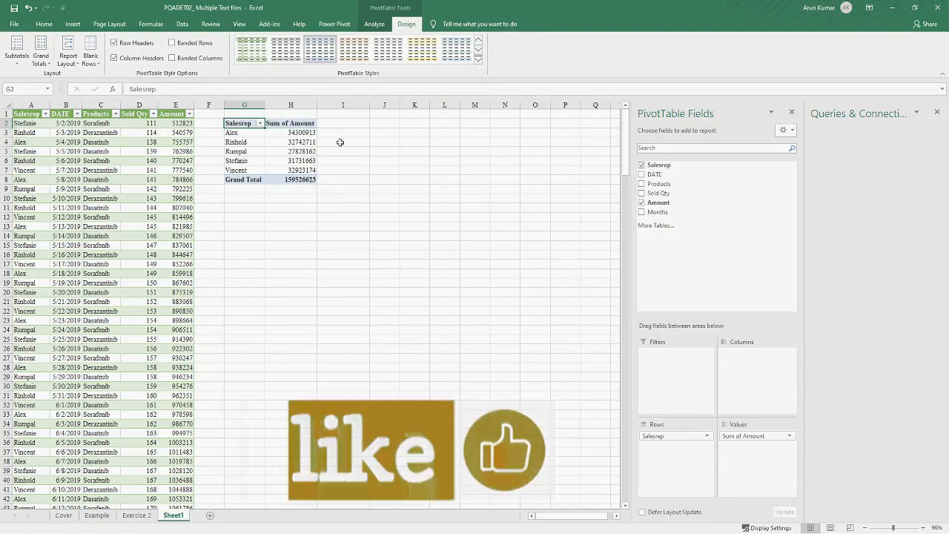
pyautogui.moveTo(657, 188); pyautogui.dragTo(757, 357)
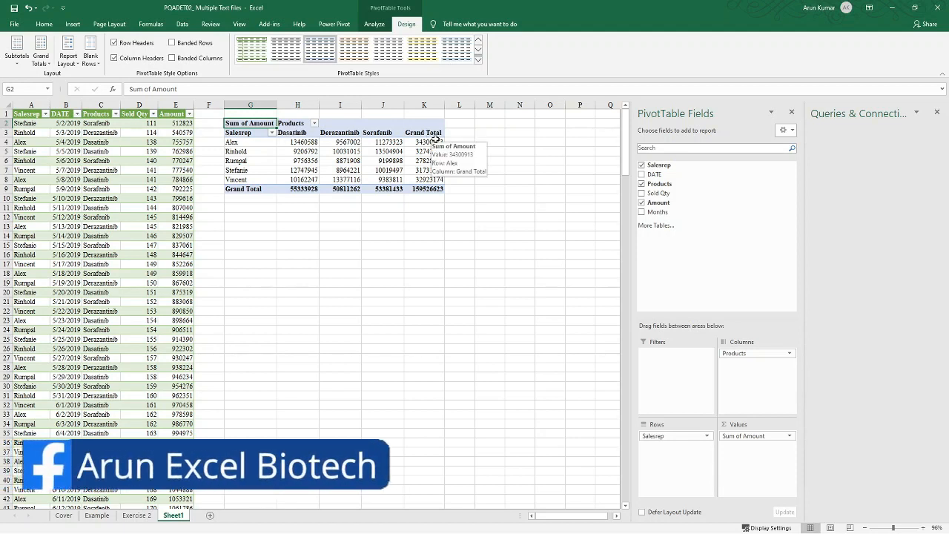
# Copy the PivotTable's overall grand total into cell P1 and widen column P to fit it
pyautogui.click(432, 189)
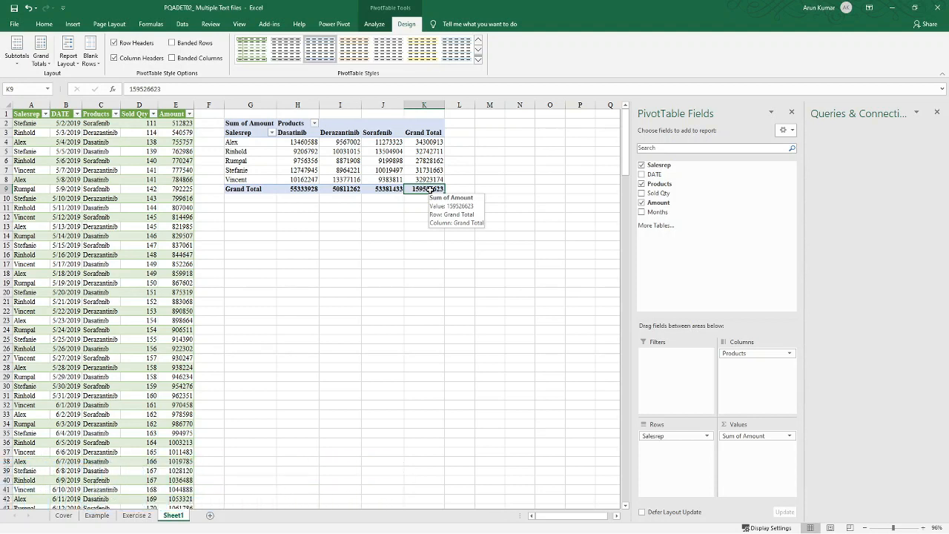
pyautogui.hotkey('ctrl', 'c')
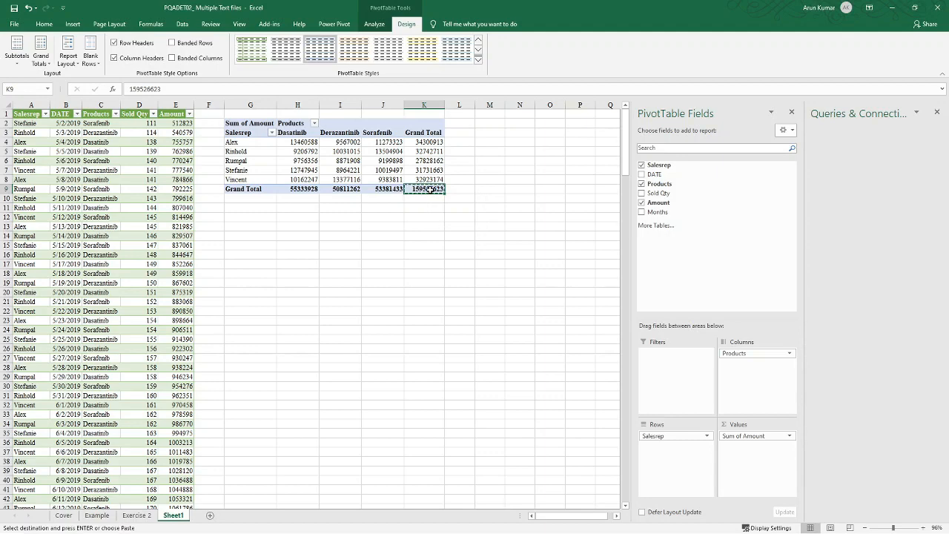
pyautogui.click(579, 115)
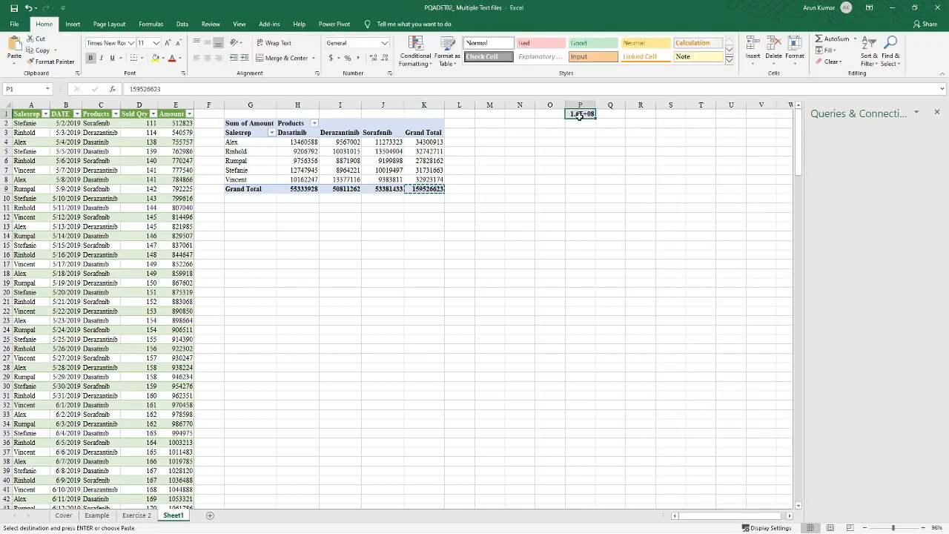
pyautogui.hotkey('ctrl', 'v')
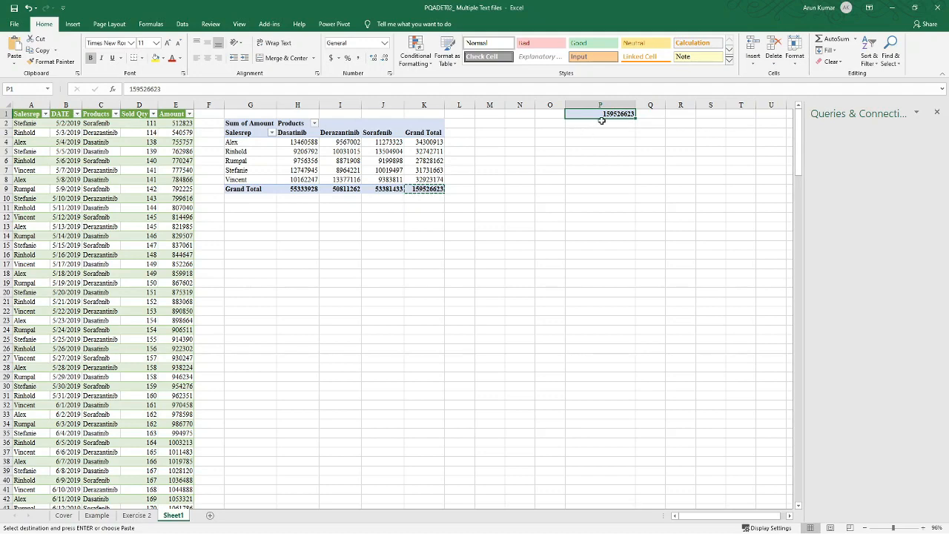
# Switch to File Explorer and move the Dec 2019 and Oct 2019 text files into the Start folder
pyautogui.hotkey('ctrl', 'pageup')
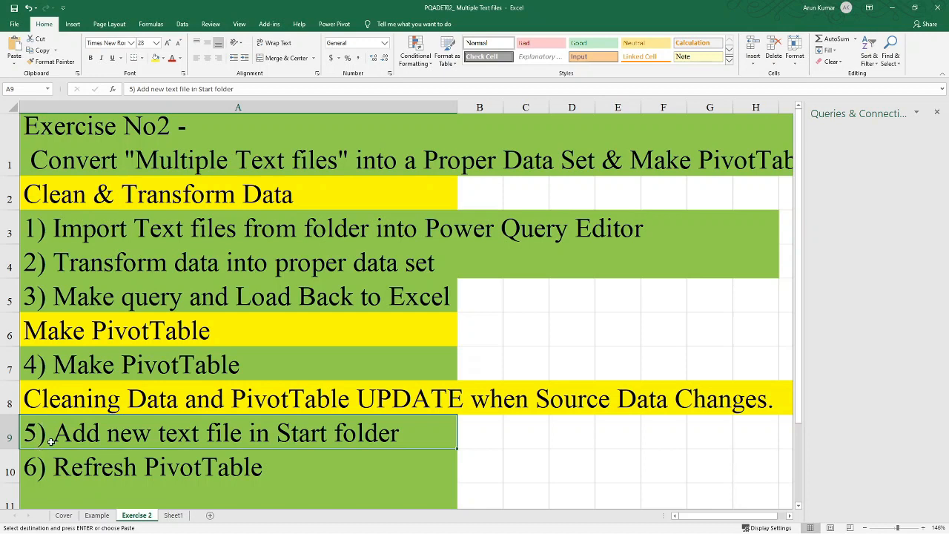
pyautogui.click(174, 518)
pyautogui.hotkey('alt', 'Tab')
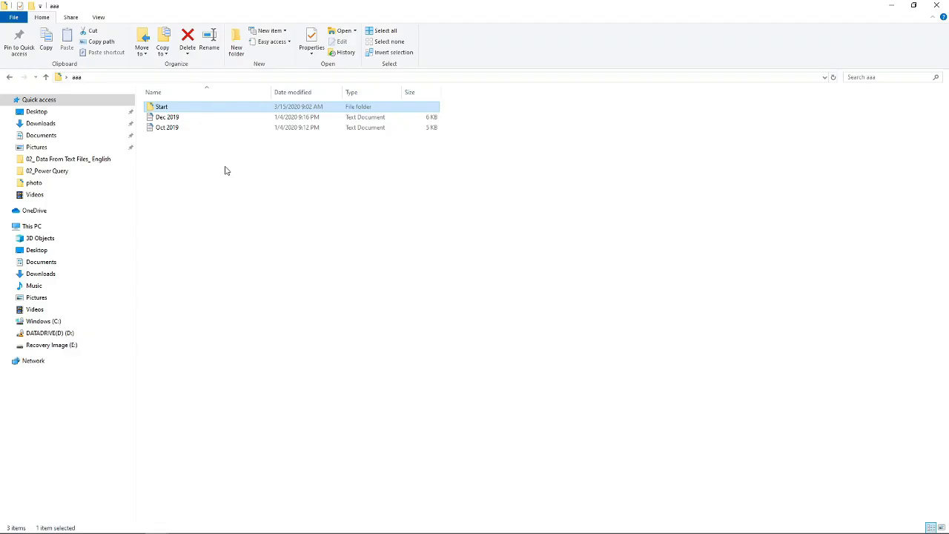
pyautogui.keyDown('ctrl'); pyautogui.click(172, 129); pyautogui.keyUp('ctrl')
pyautogui.keyDown('ctrl'); pyautogui.click(170, 121); pyautogui.keyUp('ctrl')
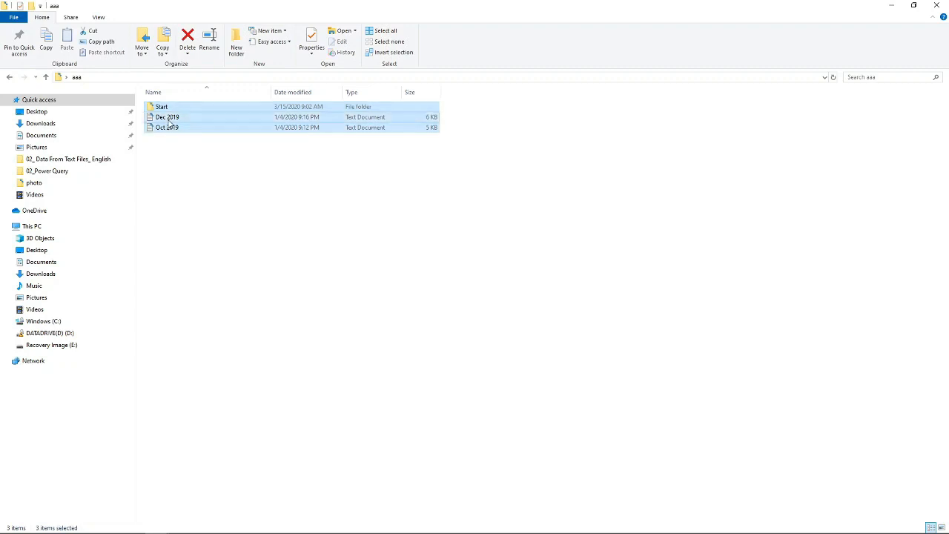
pyautogui.keyDown('shift'); pyautogui.click(168, 121); pyautogui.keyUp('shift')
pyautogui.moveTo(168, 121)
pyautogui.mouseDown()
pyautogui.moveTo(165, 89)
pyautogui.moveTo(163, 110)
pyautogui.mouseUp()
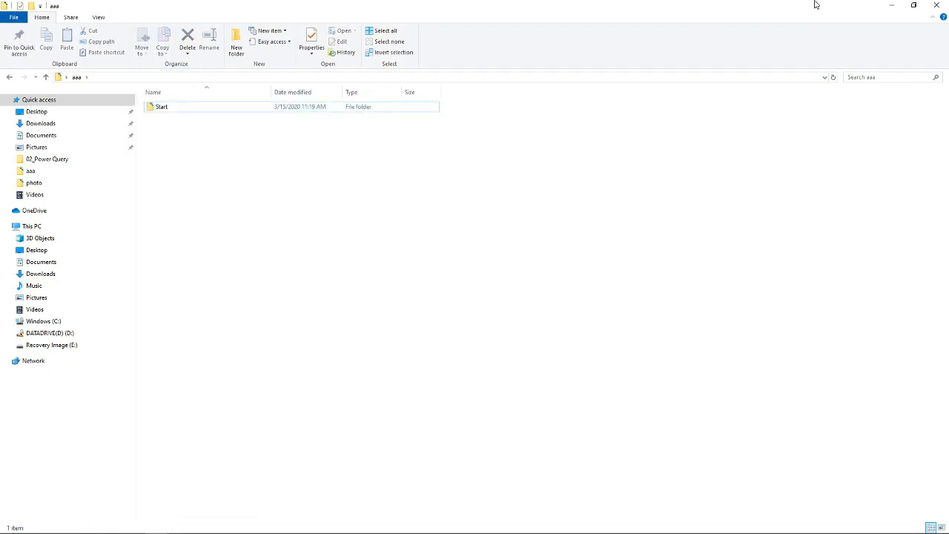
# Switch back to the PQADET02_ Multiple Text files workbook in Excel and refresh the All Data query
pyautogui.moveTo(283, 529)
pyautogui.moveTo(179, 524)
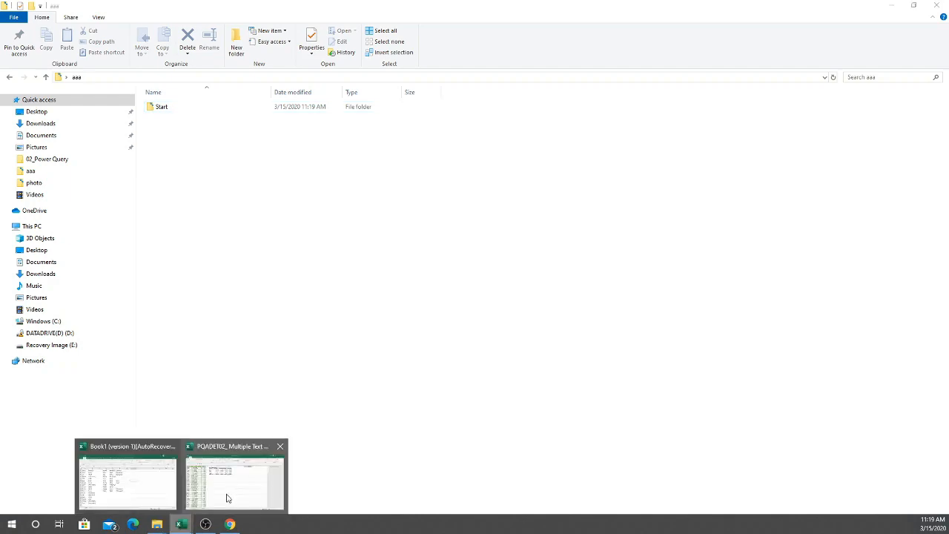
pyautogui.moveTo(229, 481)
pyautogui.click(226, 497)
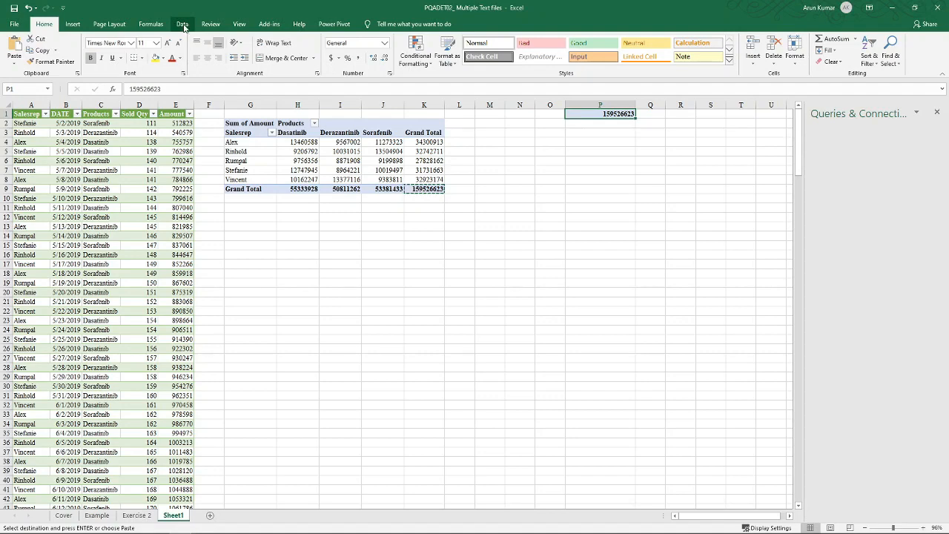
pyautogui.click(181, 25)
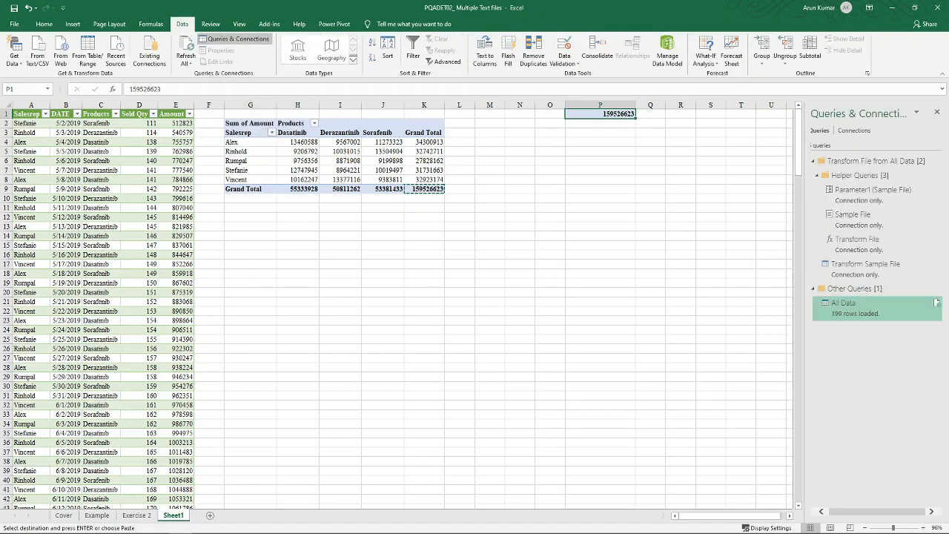
pyautogui.click(355, 169)
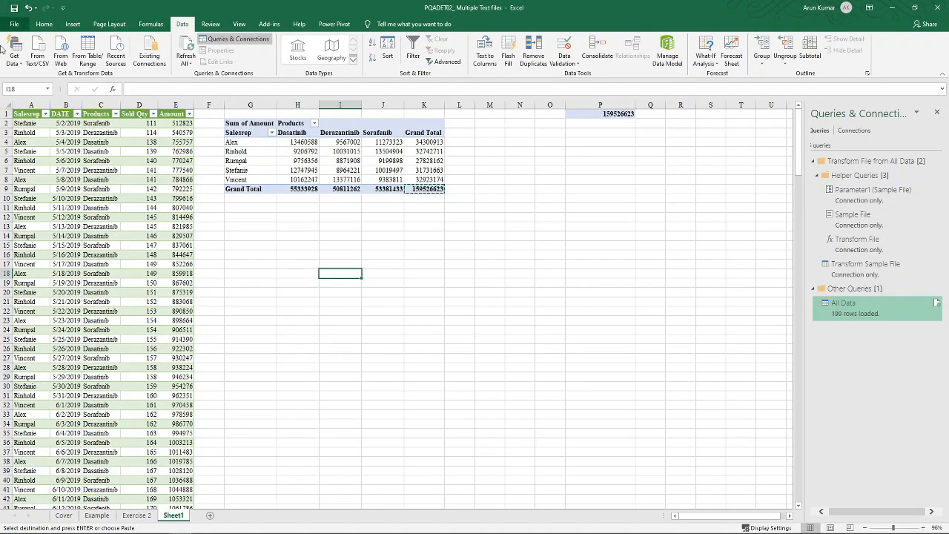
pyautogui.rightClick(96, 208)
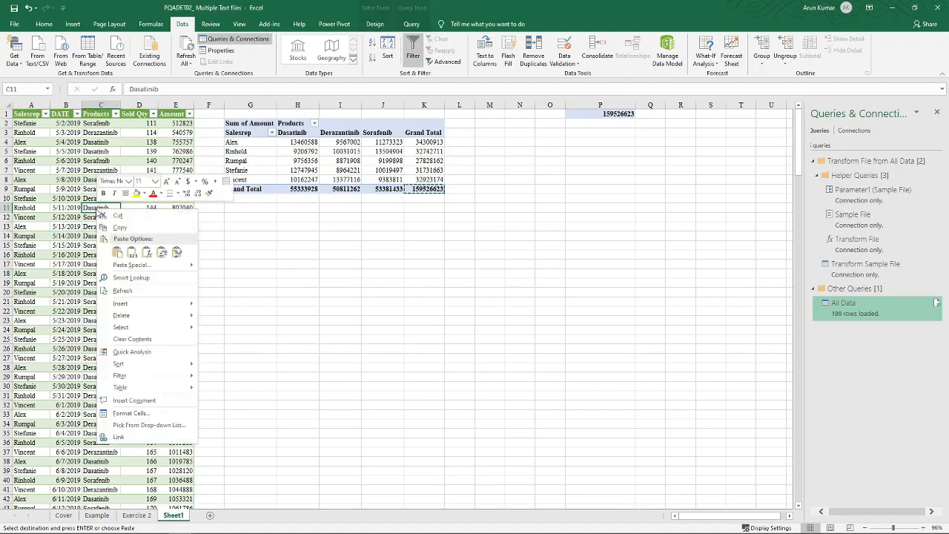
pyautogui.moveTo(125, 317)
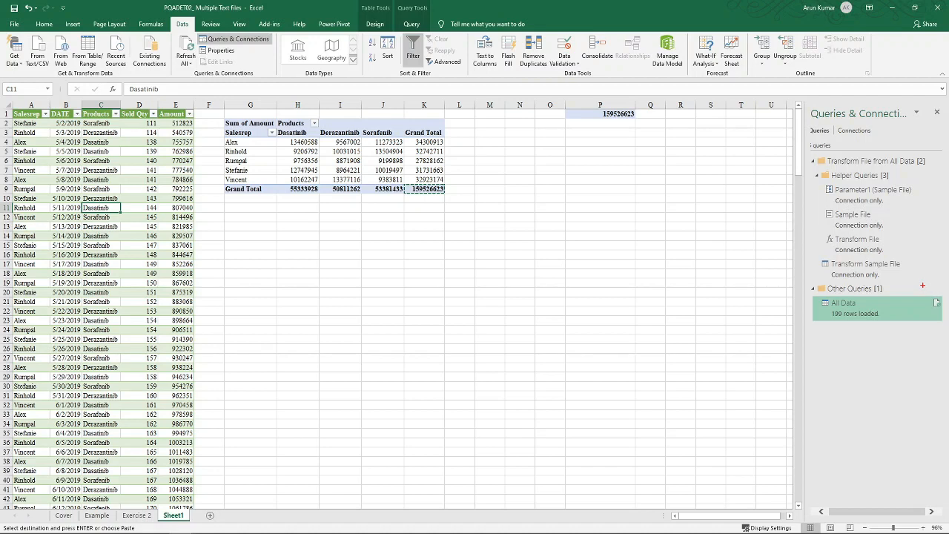
pyautogui.moveTo(923, 284)
pyautogui.mouseDown()
pyautogui.moveTo(932, 327)
pyautogui.moveTo(947, 326)
pyautogui.mouseUp()
pyautogui.moveTo(936, 302)
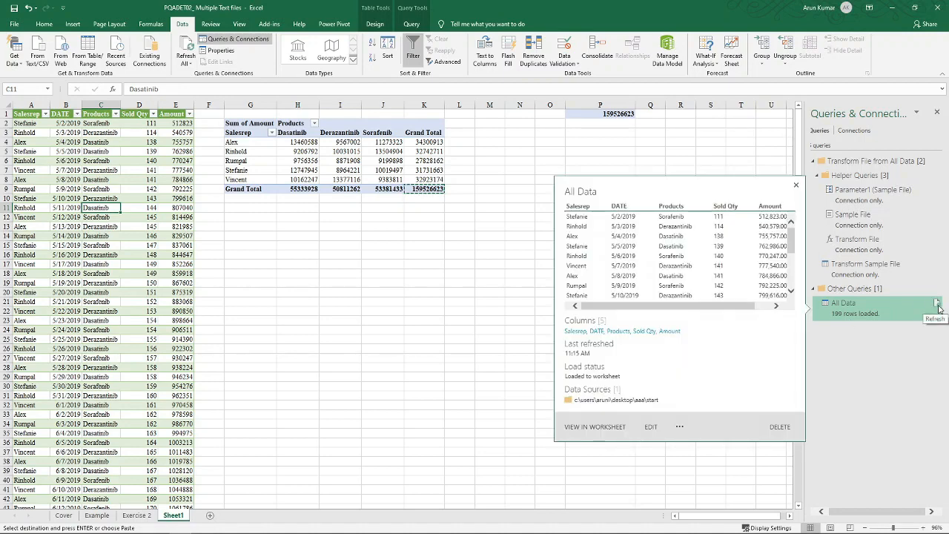
pyautogui.click(937, 305)
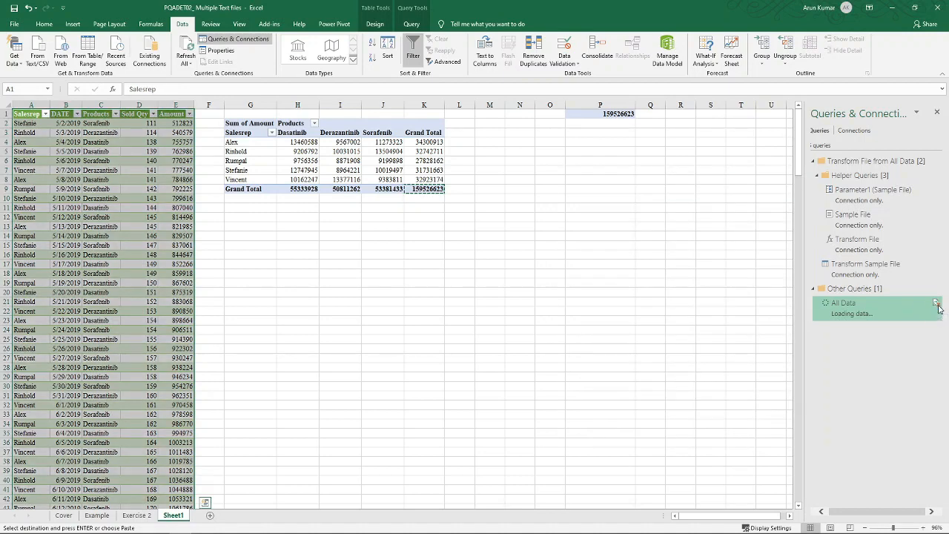
pyautogui.moveTo(938, 308)
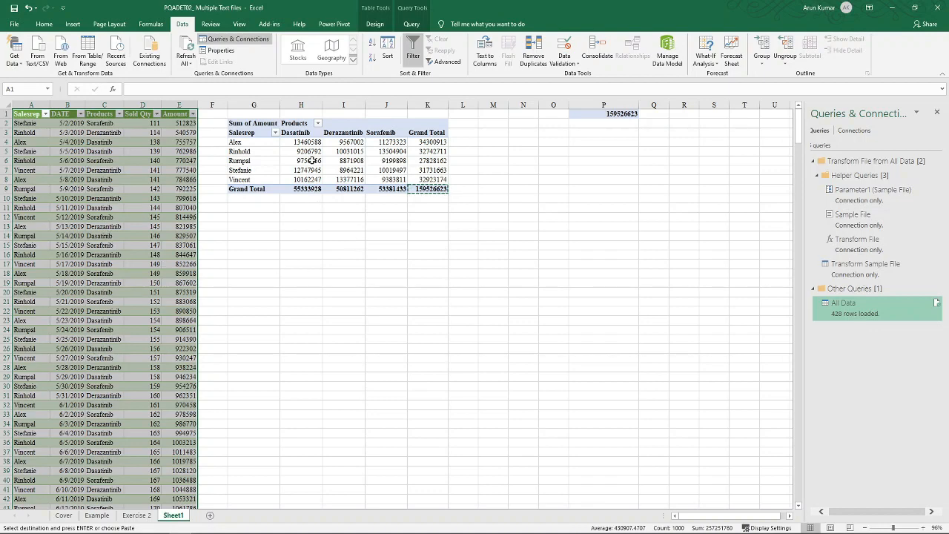
# Refresh all the workbook's data to update the PivotTable, and close the PivotTable Fields pane
pyautogui.click(345, 160)
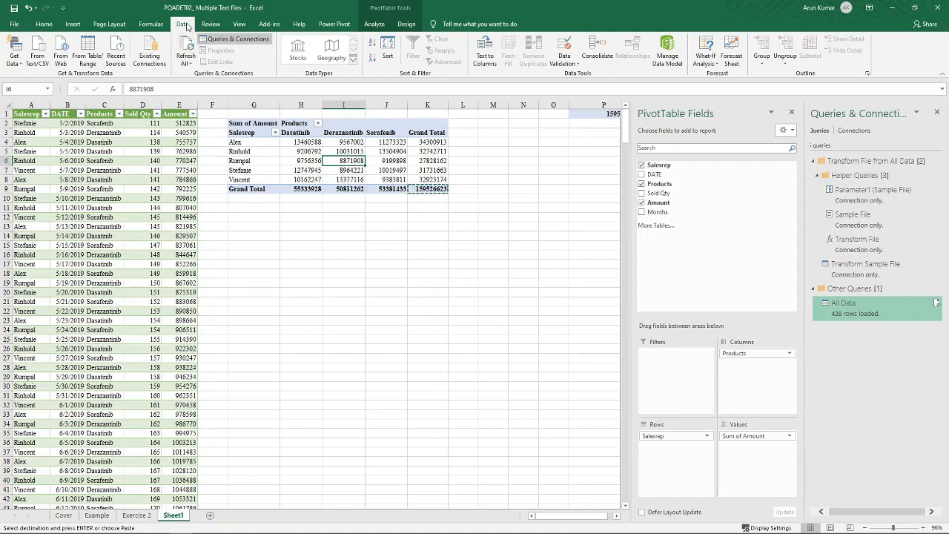
pyautogui.click(187, 63)
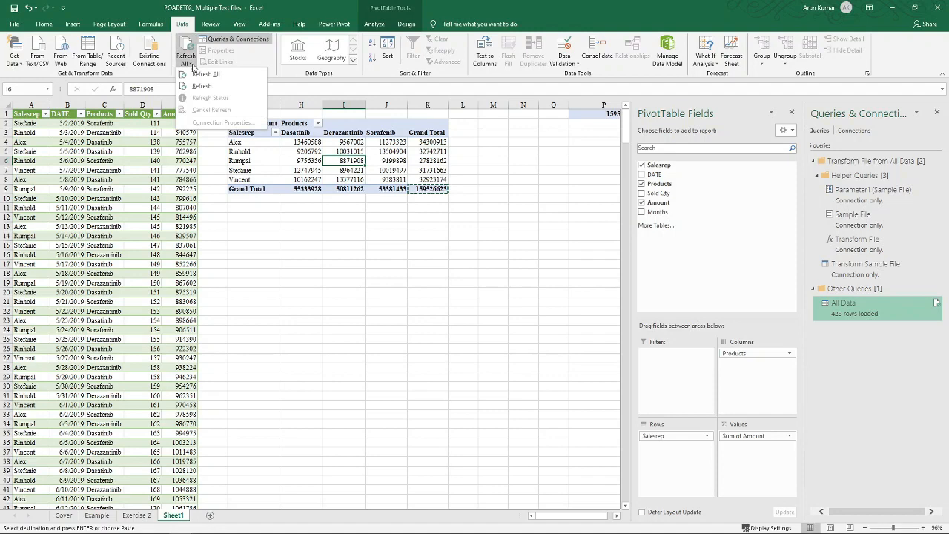
pyautogui.click(207, 75)
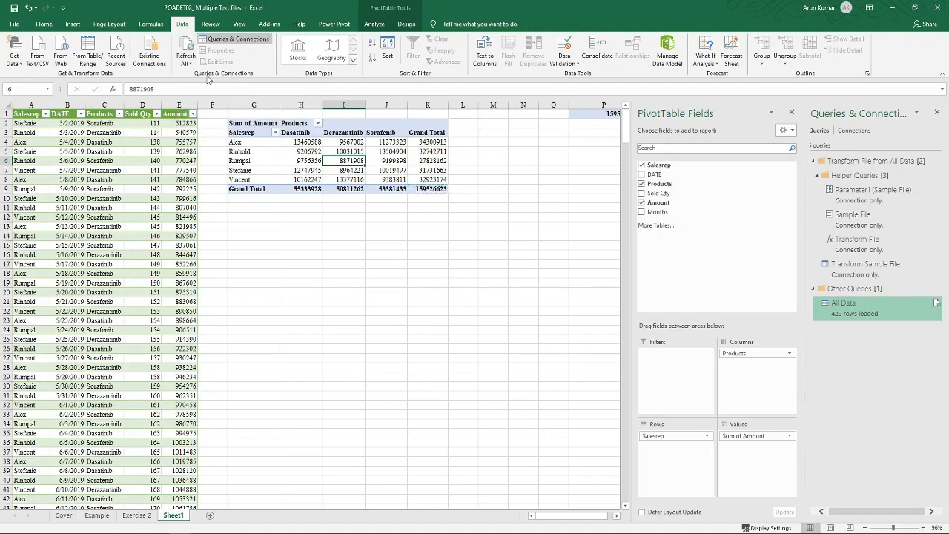
pyautogui.click(791, 112)
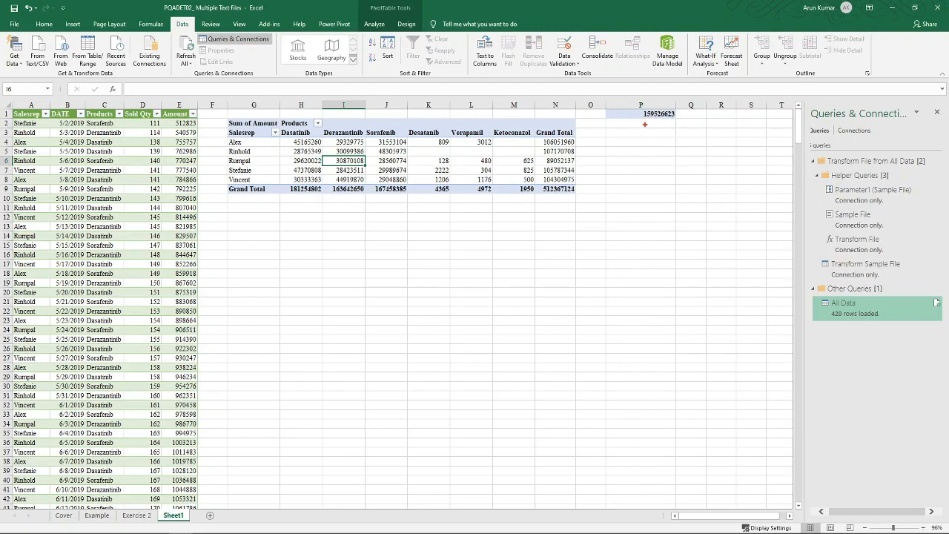
pyautogui.moveTo(644, 125)
pyautogui.mouseDown()
pyautogui.moveTo(655, 151)
pyautogui.moveTo(643, 166)
pyautogui.mouseUp()
pyautogui.moveTo(581, 189); pyautogui.dragTo(609, 189)
pyautogui.moveTo(278, 125)
pyautogui.mouseDown()
pyautogui.moveTo(286, 142)
pyautogui.moveTo(407, 141)
pyautogui.mouseUp()
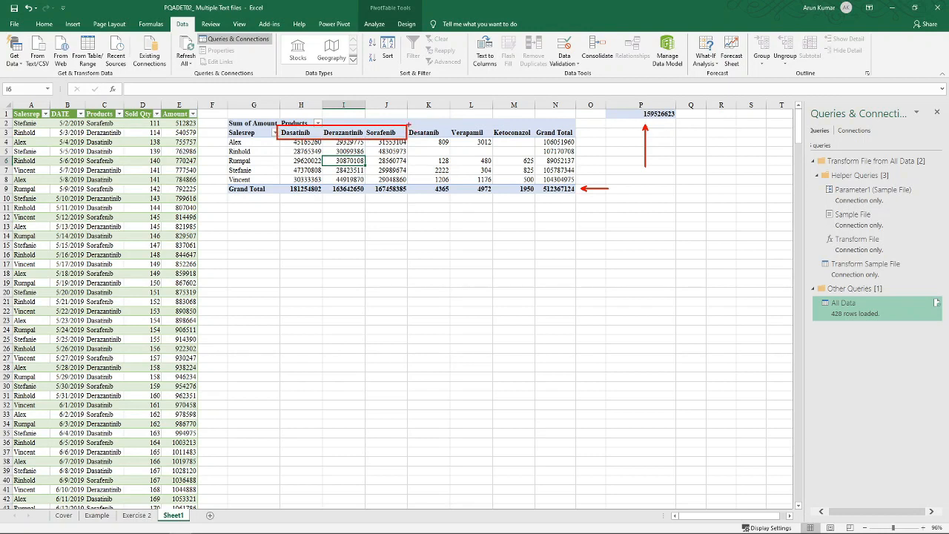
pyautogui.moveTo(409, 124)
pyautogui.mouseDown()
pyautogui.moveTo(445, 144)
pyautogui.moveTo(552, 144)
pyautogui.moveTo(534, 142)
pyautogui.mouseUp()
pyautogui.press('Escape')
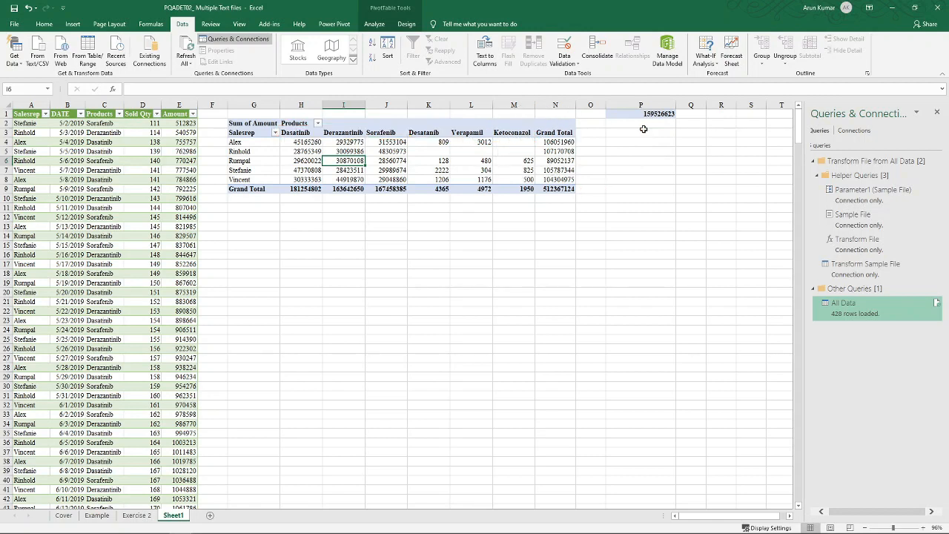
pyautogui.moveTo(492, 163)
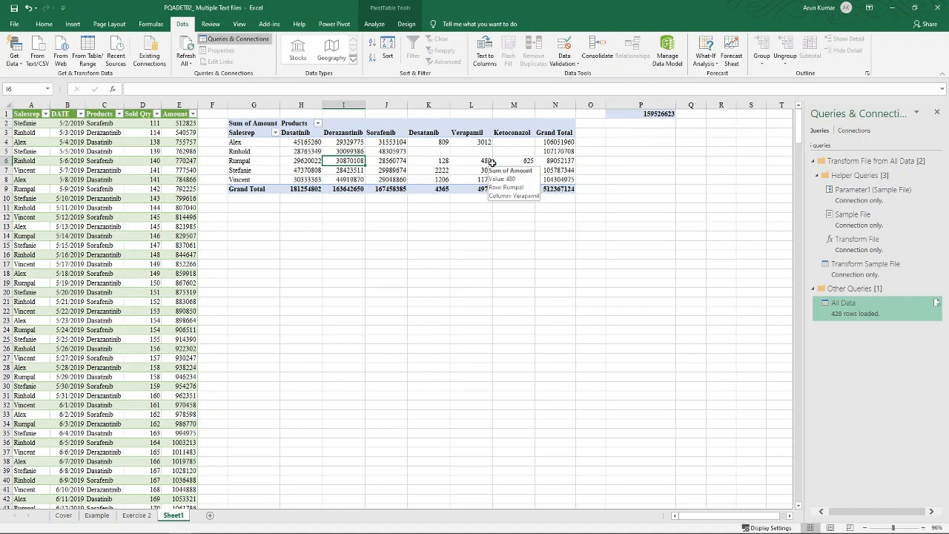